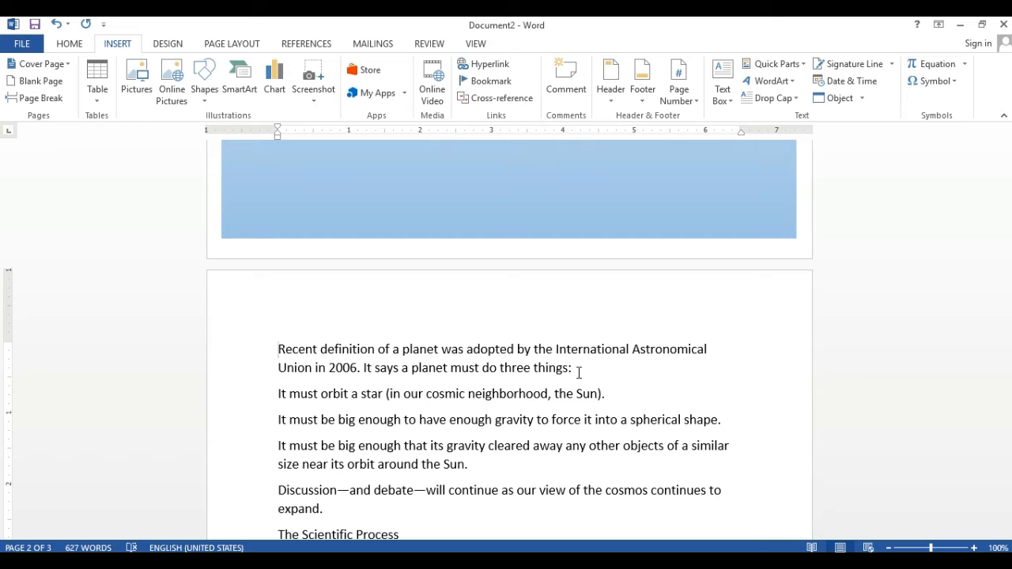
pyautogui.click(578, 368)
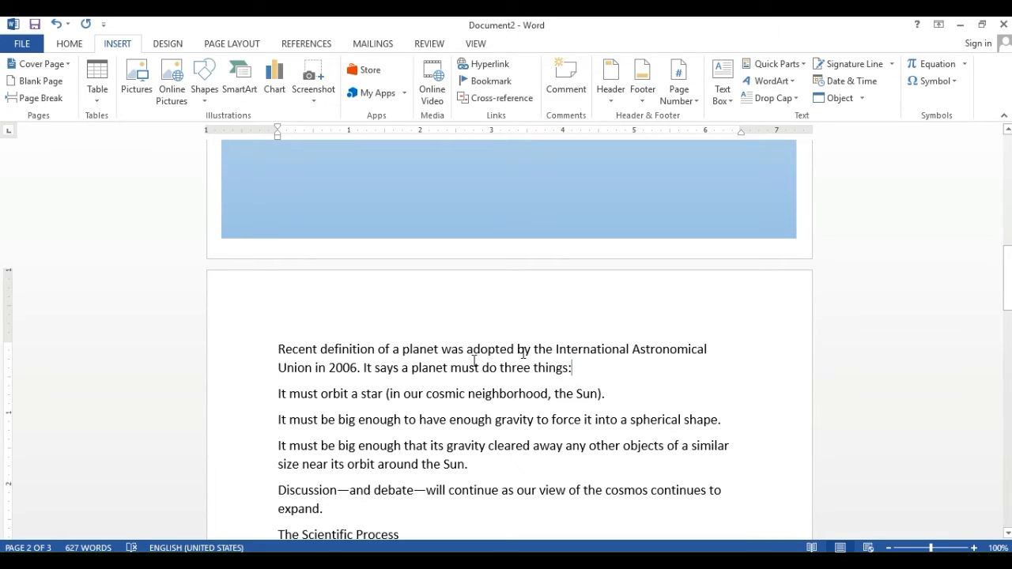
pyautogui.scroll(8, 620, 322)
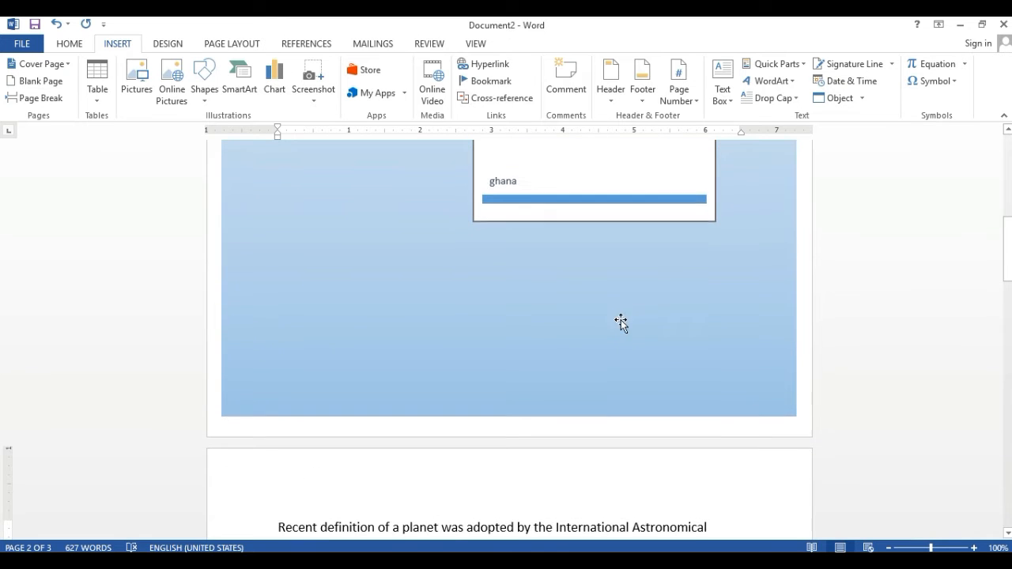
pyautogui.scroll(-9, 617, 330)
pyautogui.click(278, 311)
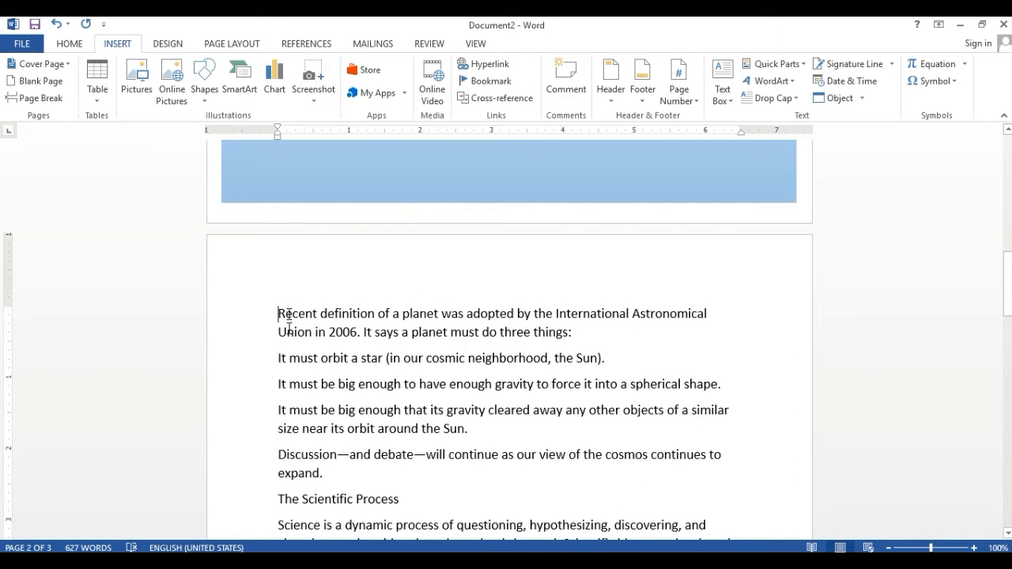
pyautogui.scroll(-7, 609, 350)
pyautogui.scroll(8, 611, 350)
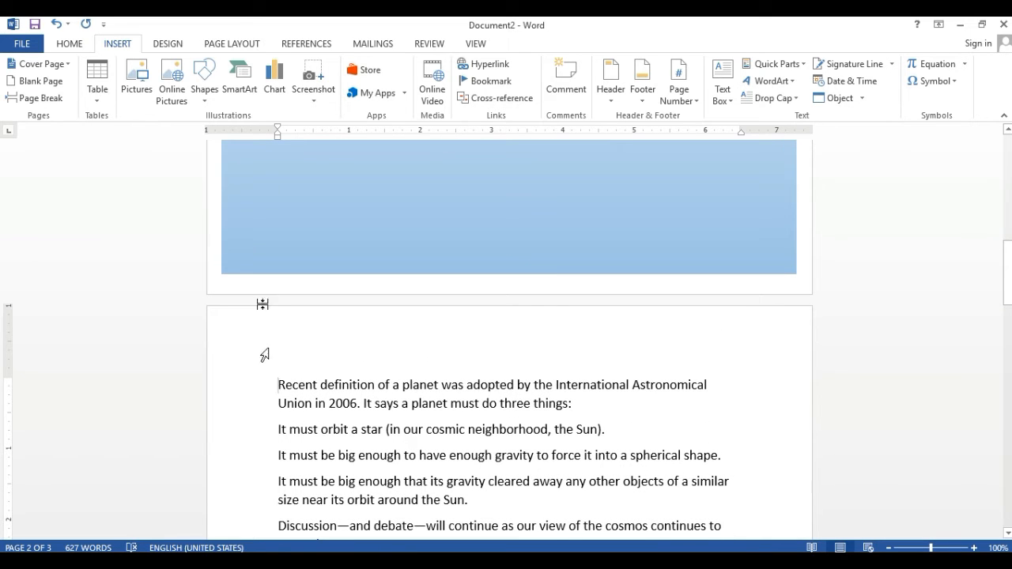
# Insert a blank page before the "Recent definition of a planet" paragraph, inspect it, and undo the insertion
pyautogui.click(278, 385)
pyautogui.click(55, 84)
pyautogui.scroll(10, 518, 223)
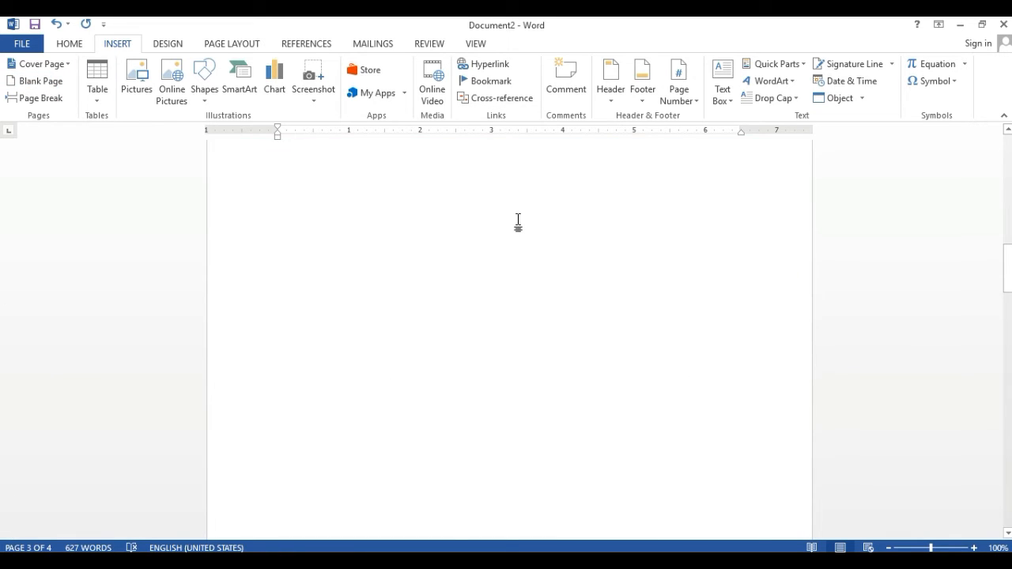
pyautogui.scroll(-5, 362, 370)
pyautogui.scroll(-10, 362, 356)
pyautogui.hotkey('ctrl', 'z')
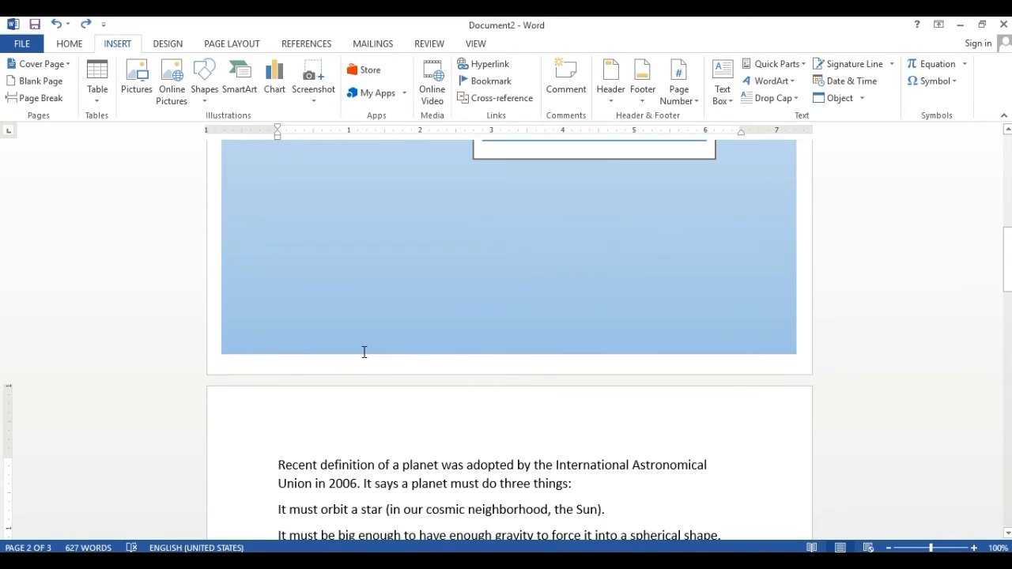
# Push the "Recent definition of a planet" paragraph onto the following page by adding empty lines before it
pyautogui.scroll(-3, 363, 352)
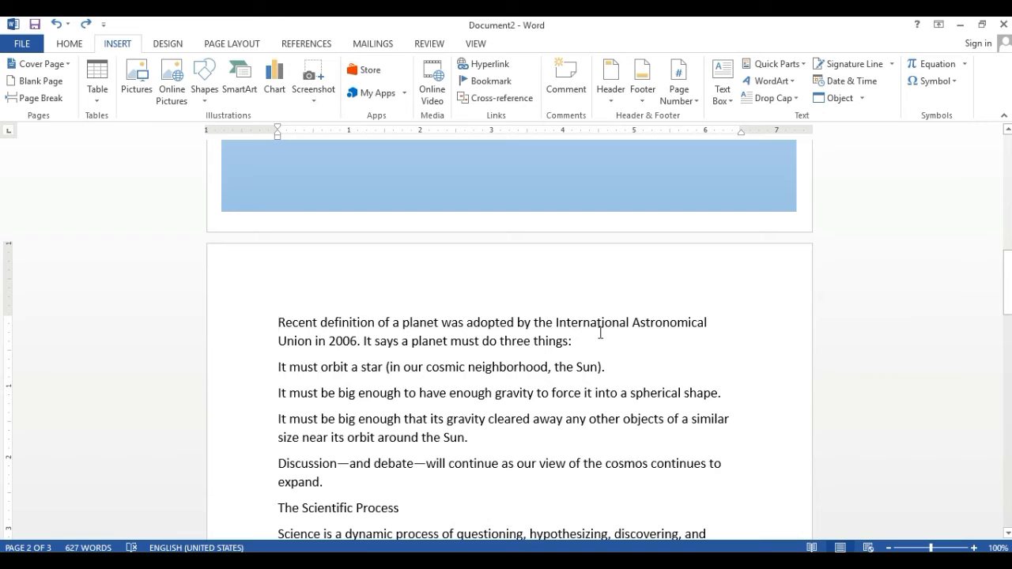
pyautogui.press('Return')
pyautogui.press('Return')
pyautogui.press('Return')
pyautogui.press('Return')
pyautogui.press('Return')
pyautogui.press('Return')
pyautogui.press('Return')
pyautogui.press('Return')
pyautogui.press('Return')
pyautogui.press('Return')
pyautogui.press('Return')
pyautogui.press('Return')
pyautogui.press('Return')
pyautogui.press('Return')
pyautogui.press('Return')
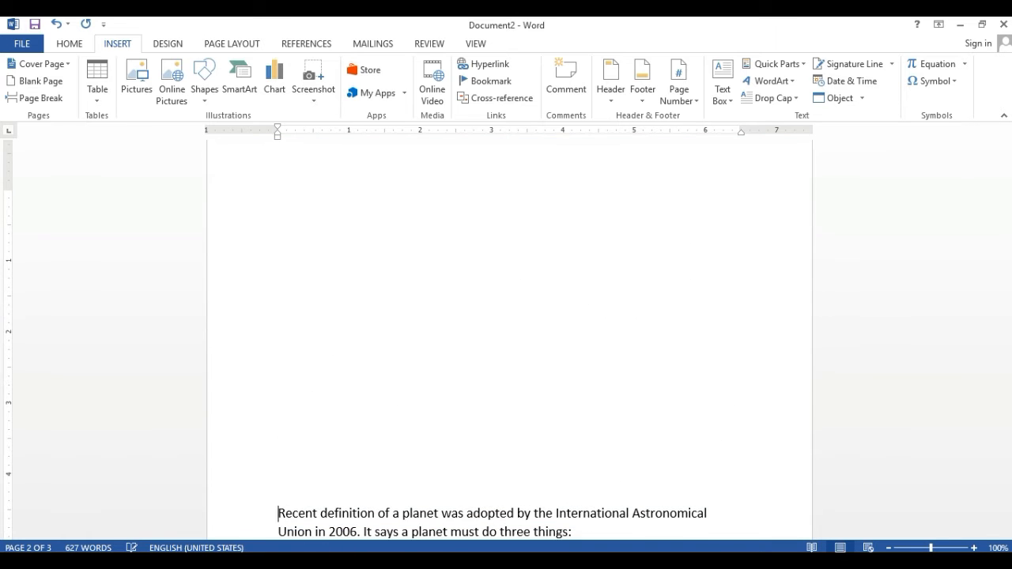
pyautogui.press('Return')
pyautogui.press('Return')
pyautogui.press('Return')
pyautogui.press('Return')
pyautogui.press('Return')
pyautogui.press('Return')
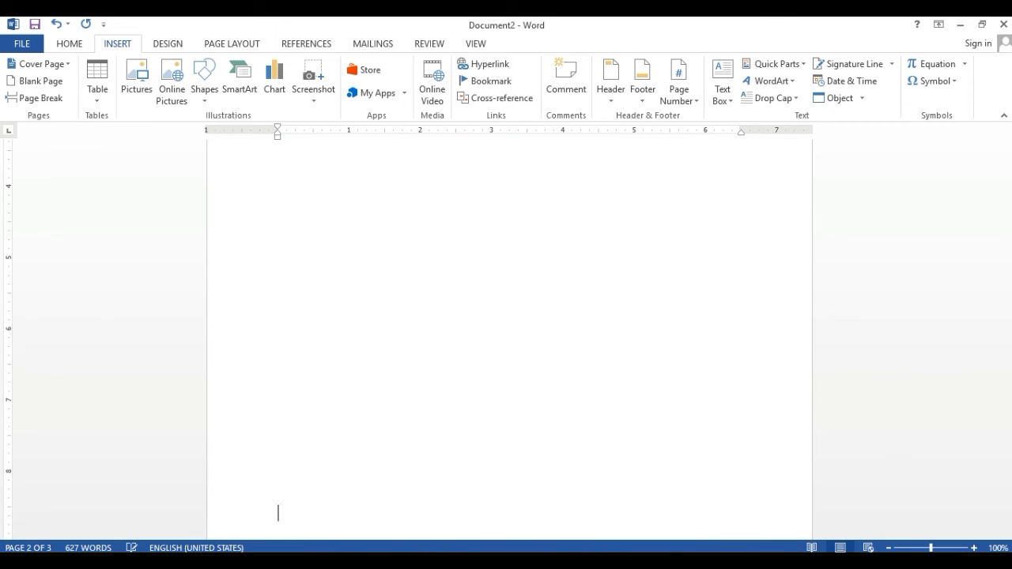
pyautogui.press('Up')
pyautogui.press('Delete')
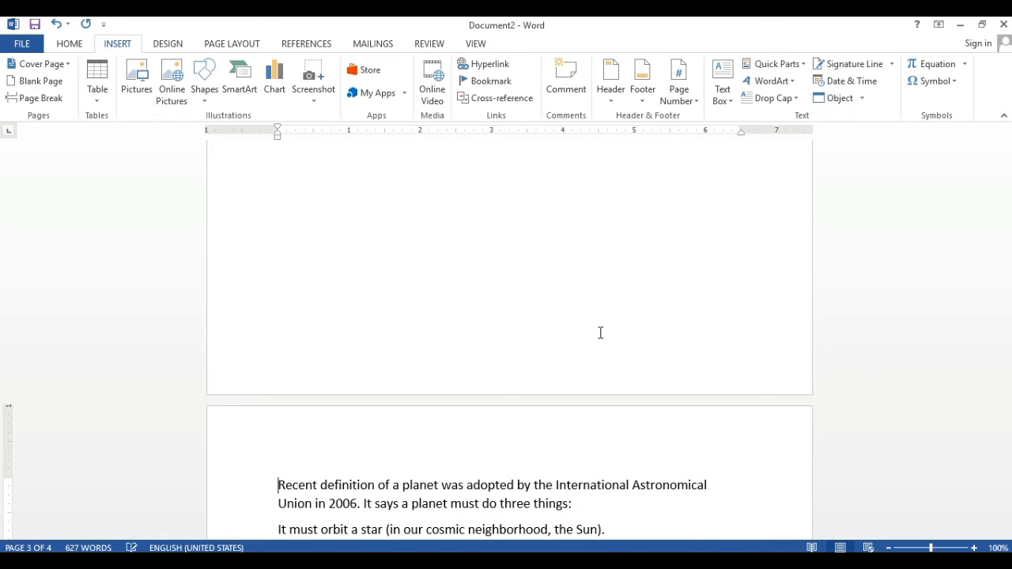
pyautogui.press('BackSpace')
pyautogui.press('Return')
# Enter four lines of random filler text at the start of the emptied page after the cover page
pyautogui.scroll(14, 387, 213)
pyautogui.scroll(-3, 347, 445)
pyautogui.click(315, 306)
pyautogui.write('.n kv,db dkb')
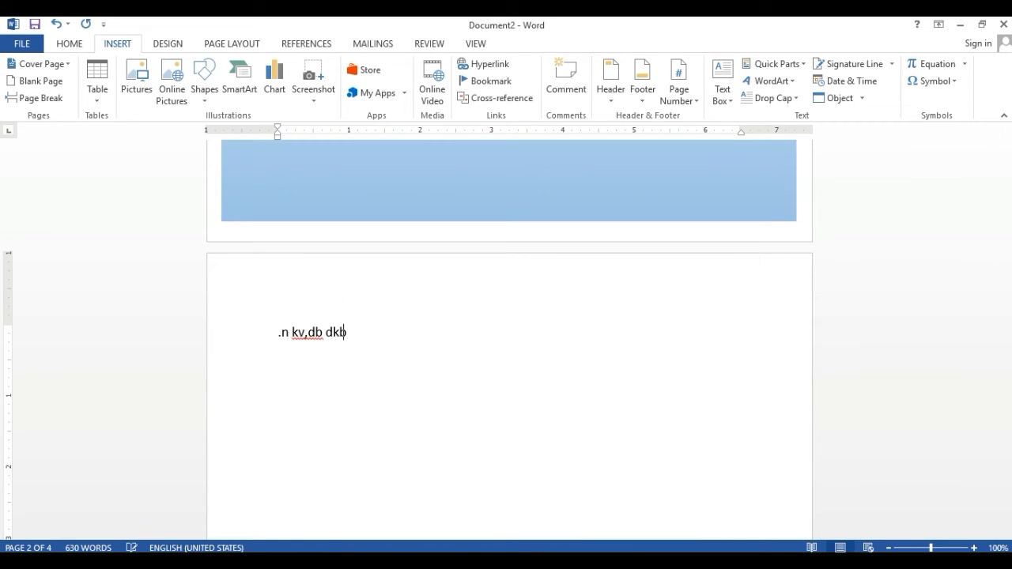
pyautogui.write('dhj,vmn sjfkfjbkbdhbjkbkjvdbb jlkbjnk fm;lmlknvl;v')
pyautogui.press('Return')
pyautogui.write("'s;' jvbk vb ;")
pyautogui.write('jkvkblvfjv')
pyautogui.press('Return')
pyautogui.write('B vkj bkjfnvl nsdvk')
pyautogui.press('Return')
pyautogui.write('Hkvbkj bkfbv')
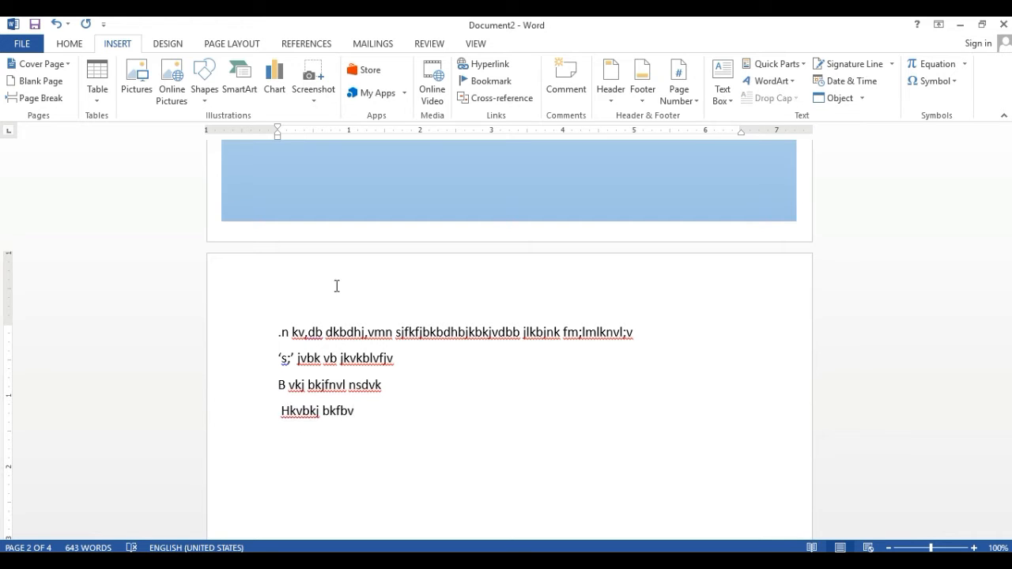
# Examine the leftover empty lines above the "Recent definition of a planet" paragraph
pyautogui.scroll(-12, 408, 341)
pyautogui.scroll(-5, 409, 341)
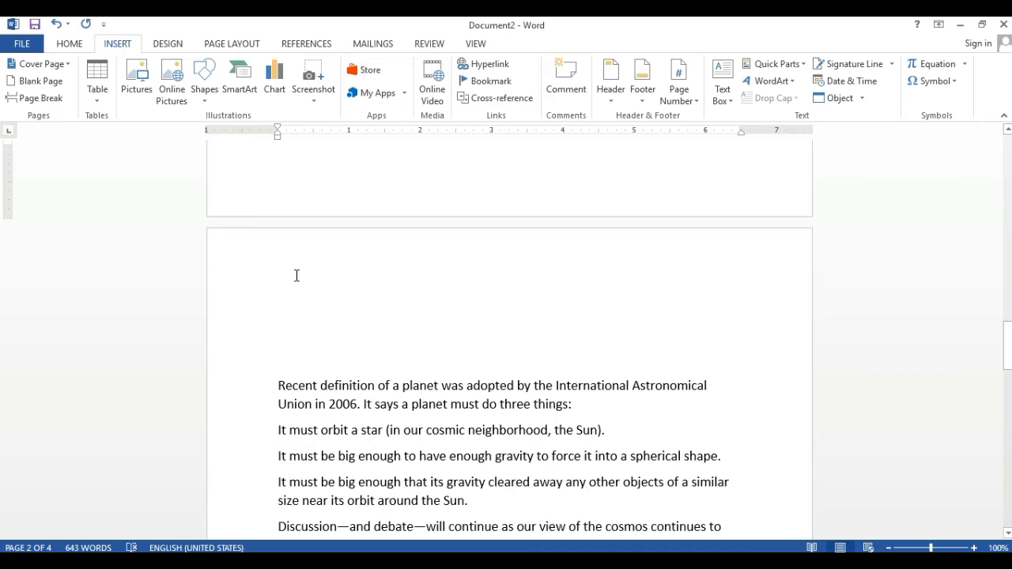
pyautogui.moveTo(283, 280); pyautogui.dragTo(291, 360)
pyautogui.click(288, 302)
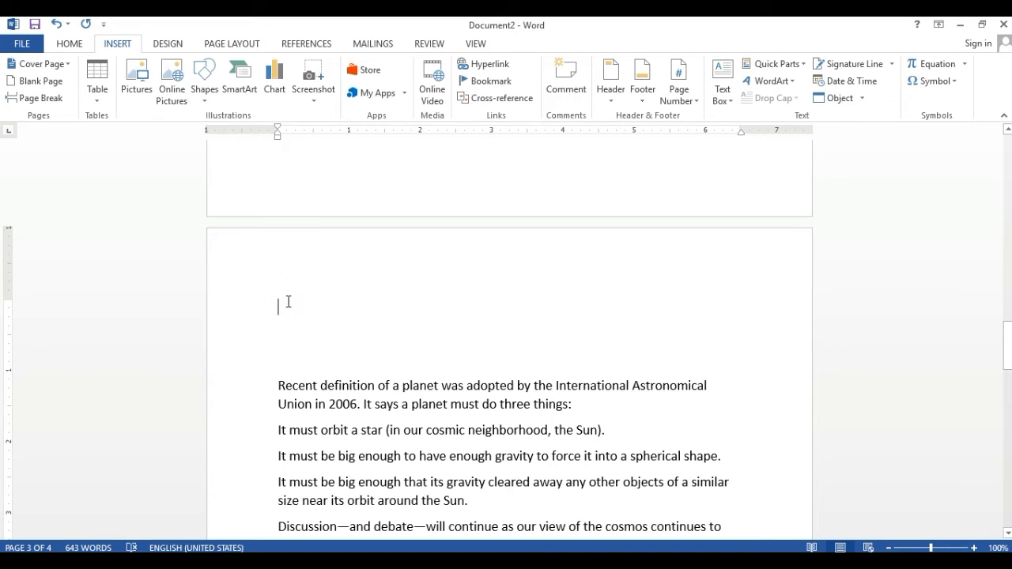
pyautogui.click(282, 305)
pyautogui.moveTo(283, 305); pyautogui.dragTo(284, 368)
pyautogui.scroll(-13, 369, 446)
pyautogui.scroll(14, 369, 445)
pyautogui.scroll(4, 369, 445)
pyautogui.scroll(-5, 369, 445)
# Undo the filler text and the empty lines added before the "Recent definition of a planet" paragraph
pyautogui.write("hkvbkjkvbkvbkb kv;ab ukbanj;vmn sjnkjbkbanbjkbkjvabb jlkbjnk mnjlmlknvl;v's;'")
pyautogui.hotkey('ctrl', 'z')
pyautogui.hotkey('ctrl', 'z')
pyautogui.hotkey('ctrl', 'z')
pyautogui.hotkey('ctrl', 'z')
pyautogui.hotkey('ctrl', 'z')
pyautogui.hotkey('ctrl', 'z')
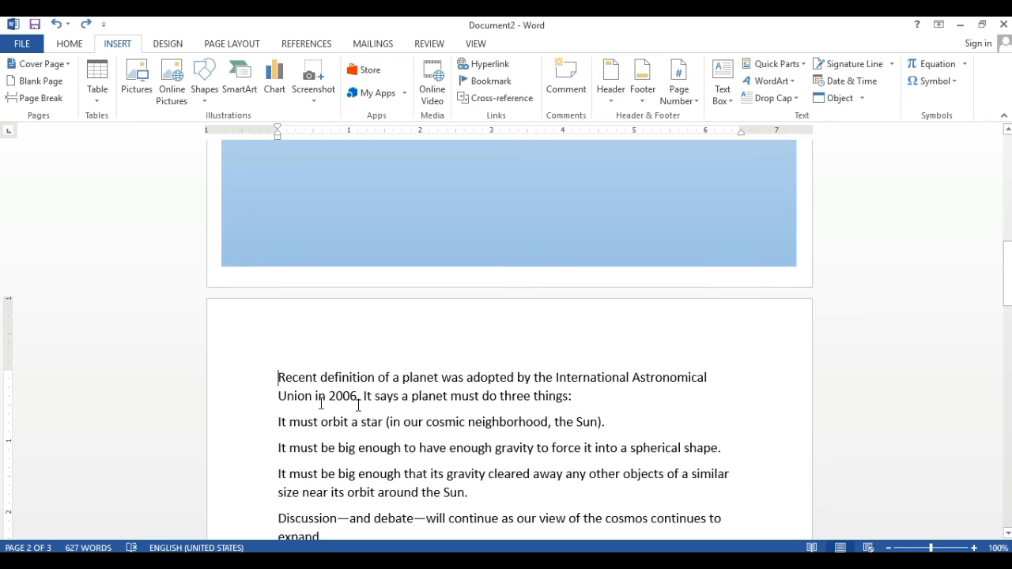
# Insert a blank page between the cover page and the "Recent definition of a planet" paragraph
pyautogui.click(278, 374)
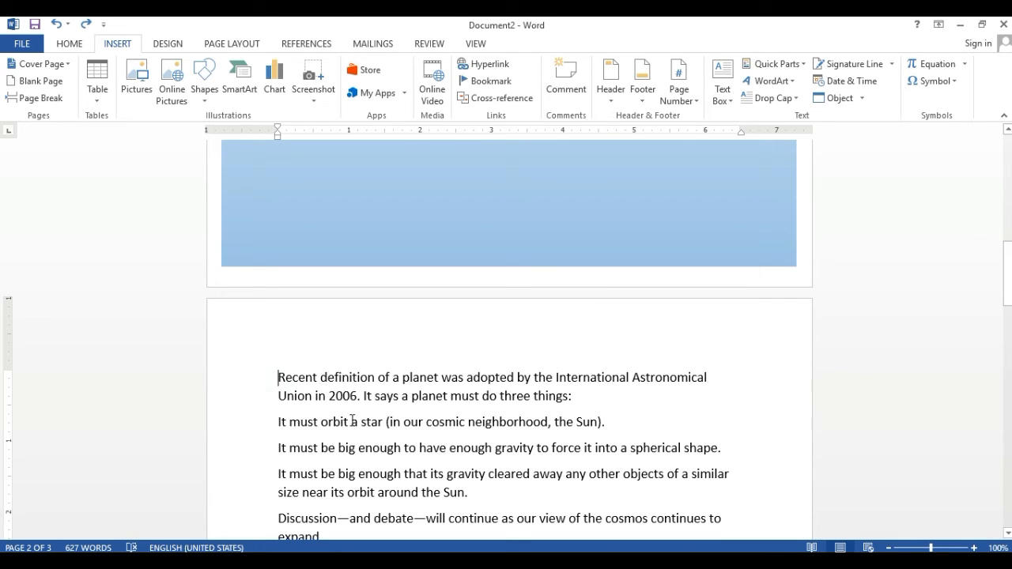
pyautogui.click(32, 81)
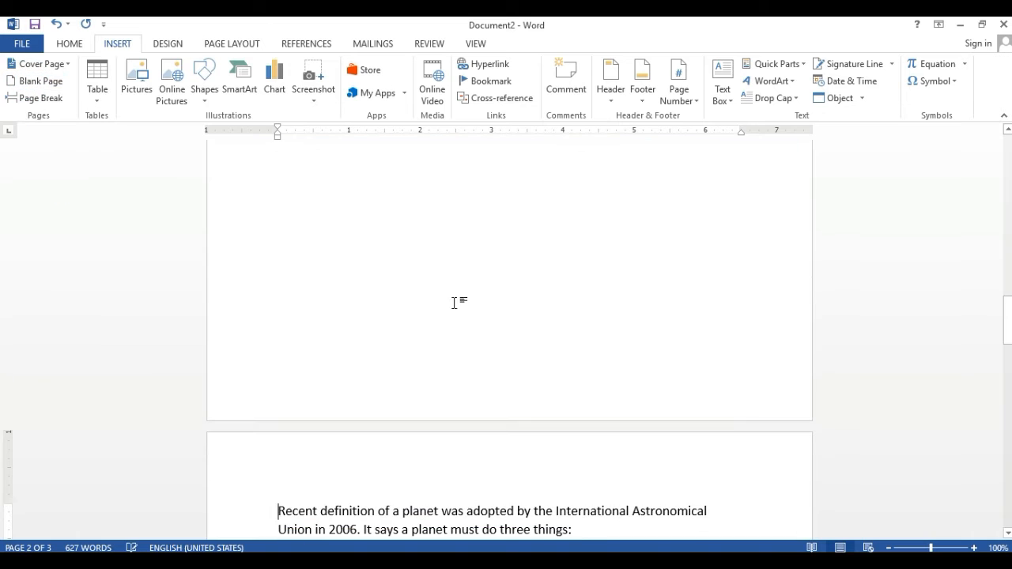
pyautogui.scroll(3, 413, 327)
pyautogui.scroll(5, 413, 328)
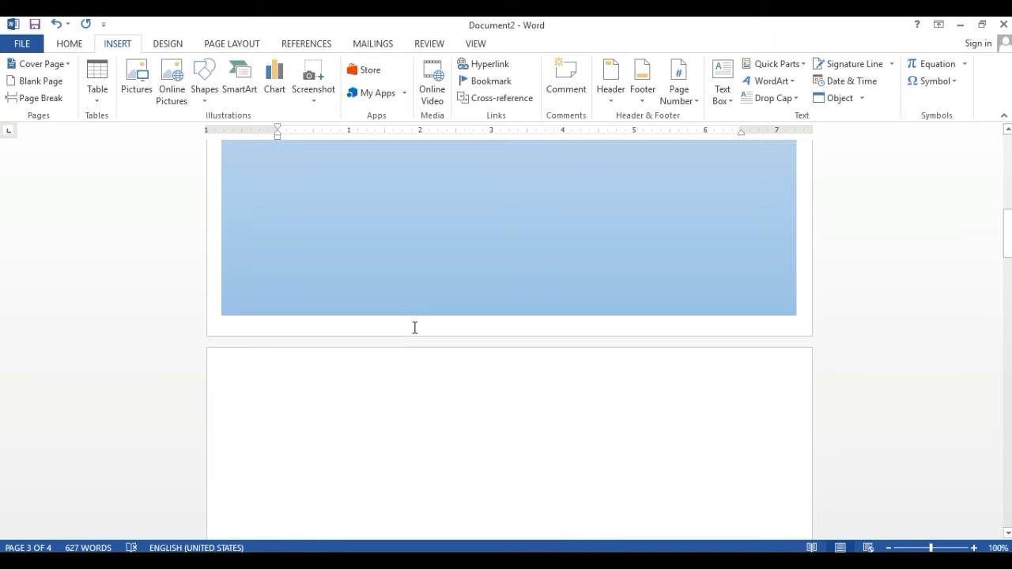
pyautogui.scroll(-8, 472, 308)
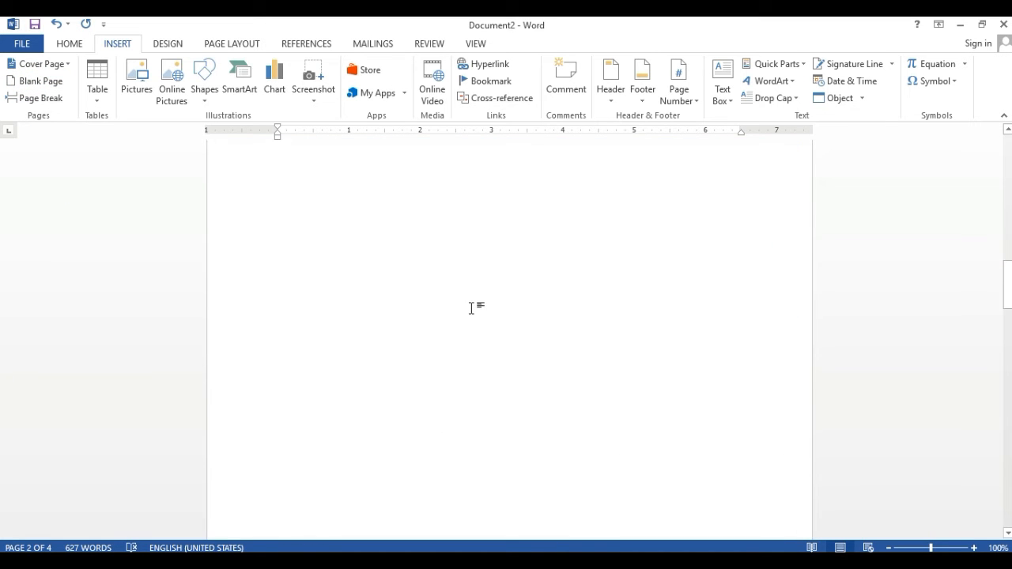
pyautogui.scroll(-8, 472, 308)
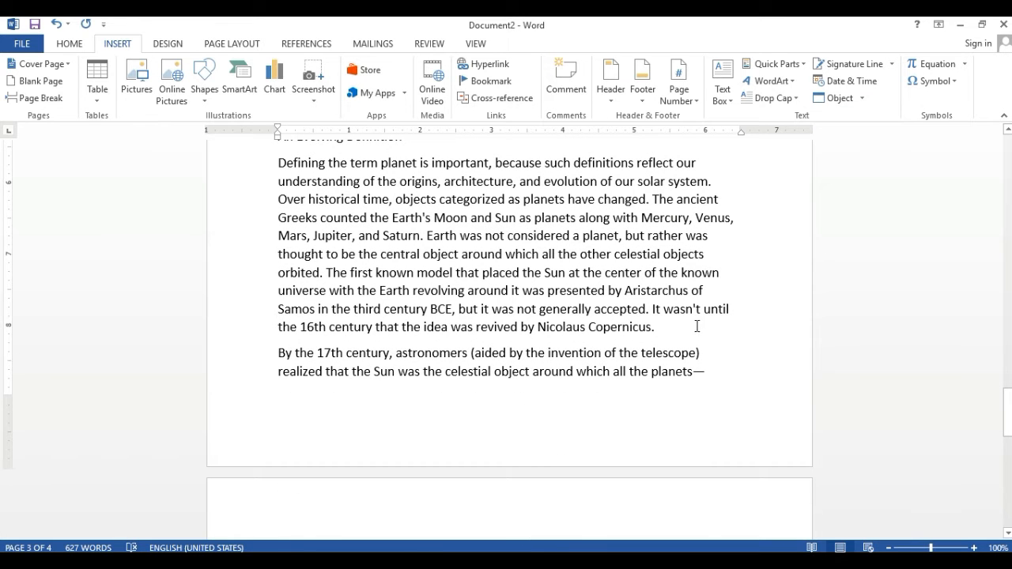
# Try moving the "By the 17th century" paragraph to the next page with an empty line, and undo it
pyautogui.click(665, 327)
pyautogui.press('Return')
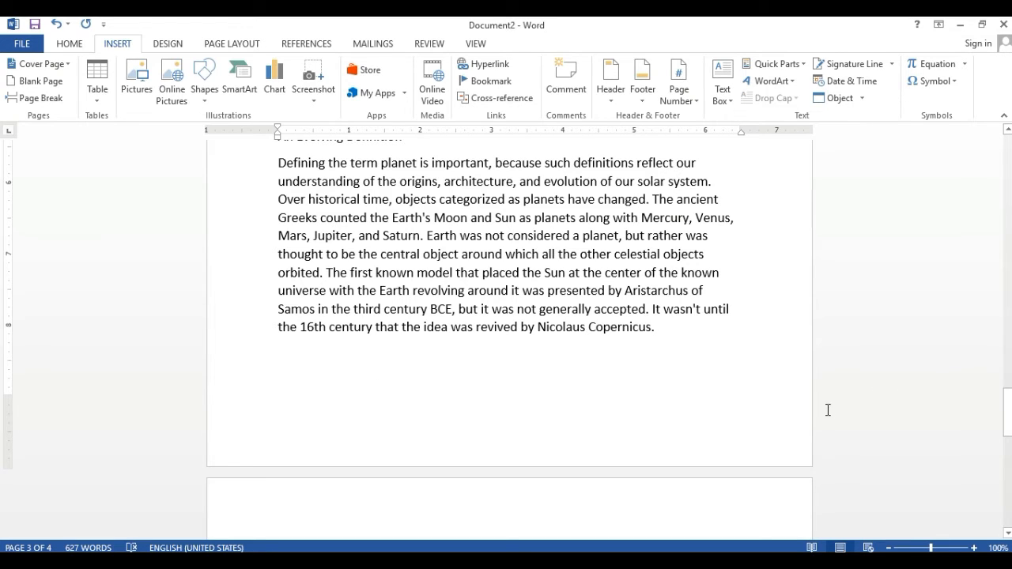
pyautogui.hotkey('ctrl', 'z')
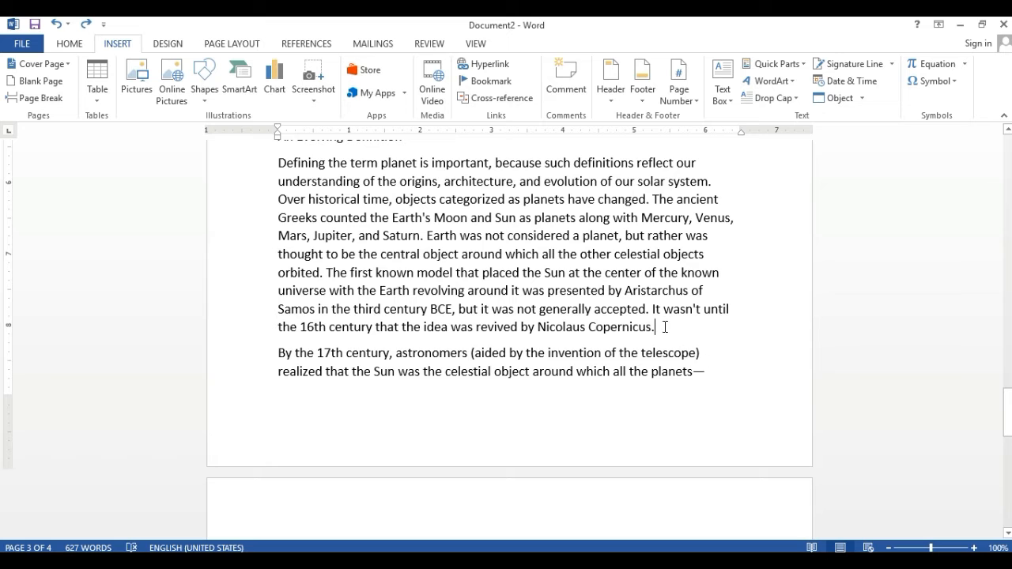
# Insert a page break after the paragraph ending "Nicolaus Copernicus." and delete the empty line before "By the 17th century"
pyautogui.click(665, 326)
pyautogui.click(34, 98)
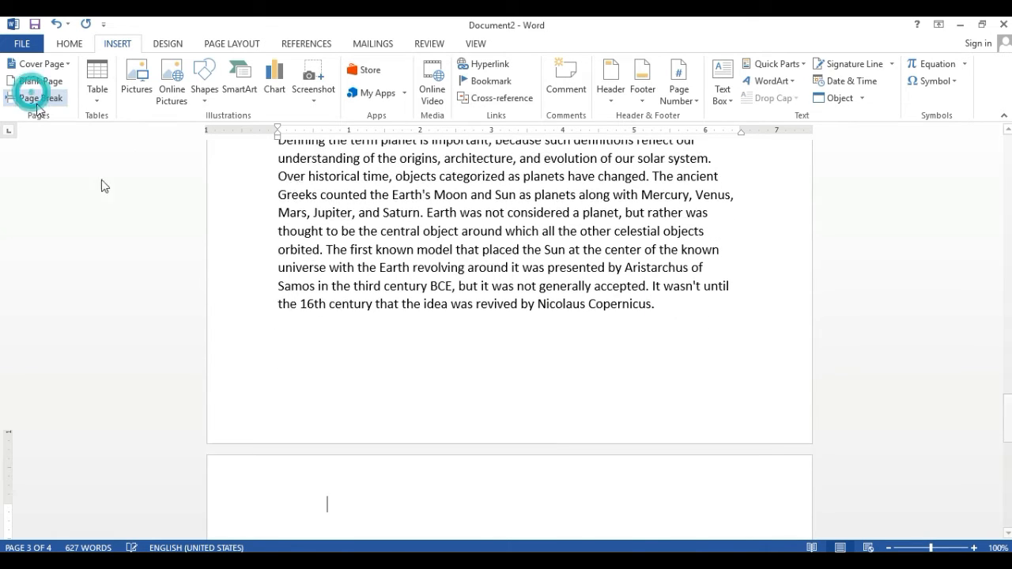
pyautogui.scroll(-6, 491, 246)
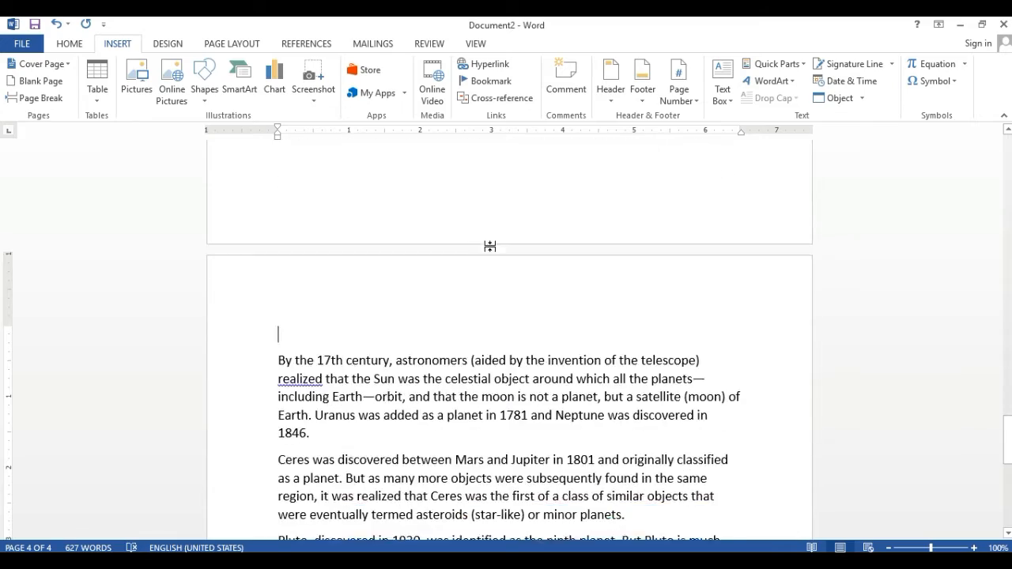
pyautogui.press('Delete')
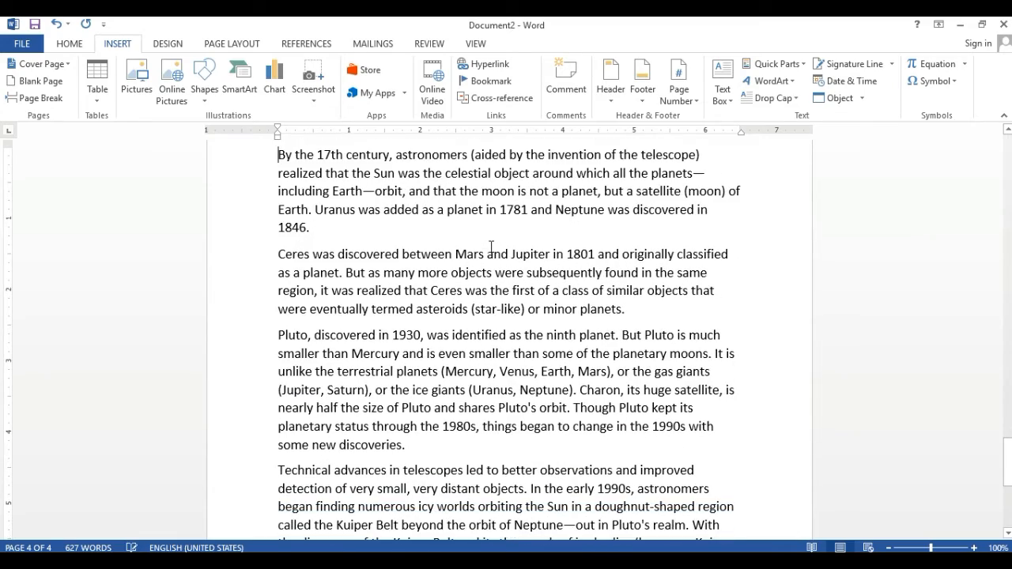
pyautogui.scroll(3, 491, 247)
pyautogui.scroll(-8, 490, 246)
pyautogui.scroll(8, 491, 247)
pyautogui.scroll(3, 491, 247)
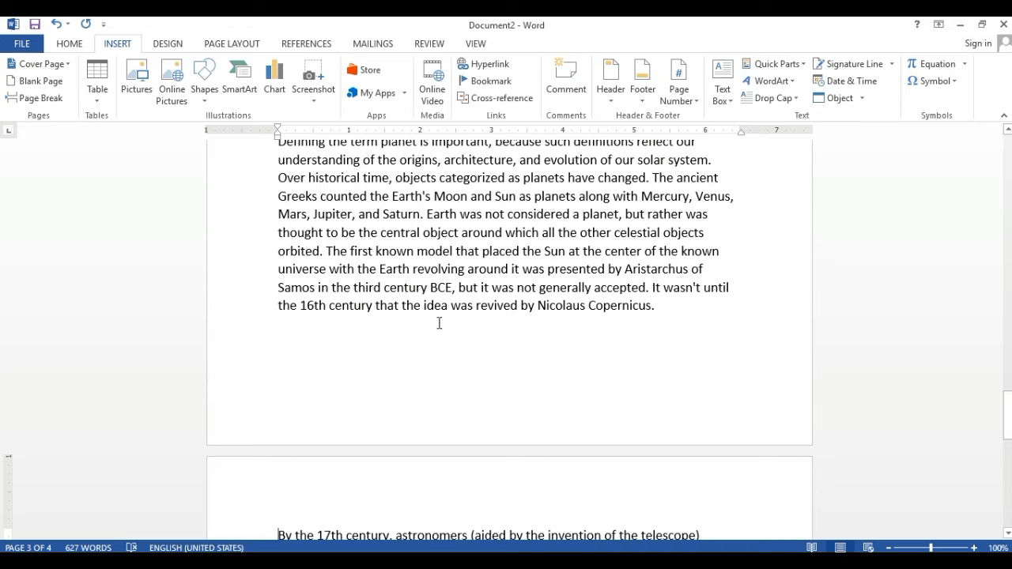
# Add random filler text directly after the sentence ending "Nicolaus Copernicus." above the page break
pyautogui.click(414, 337)
pyautogui.write('Nvkjbvj b')
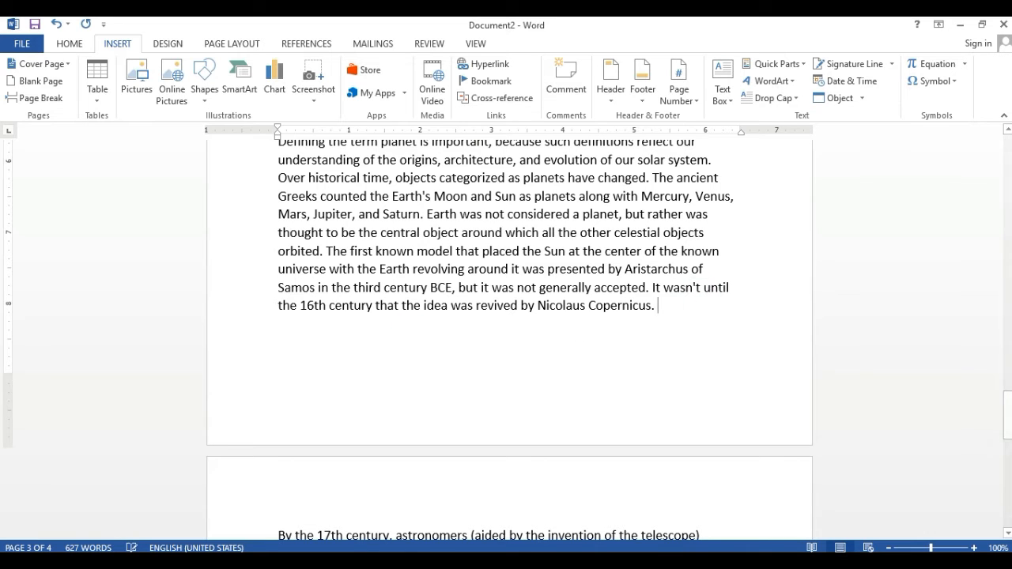
pyautogui.write('b')
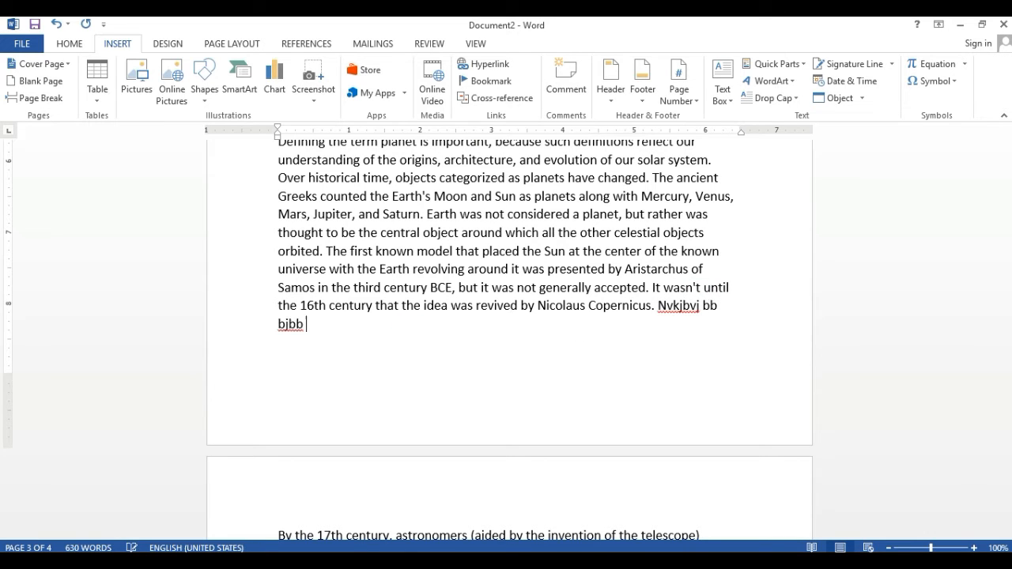
pyautogui.write(' bjbb kjbbvb bv bnmbv mvbmbm')
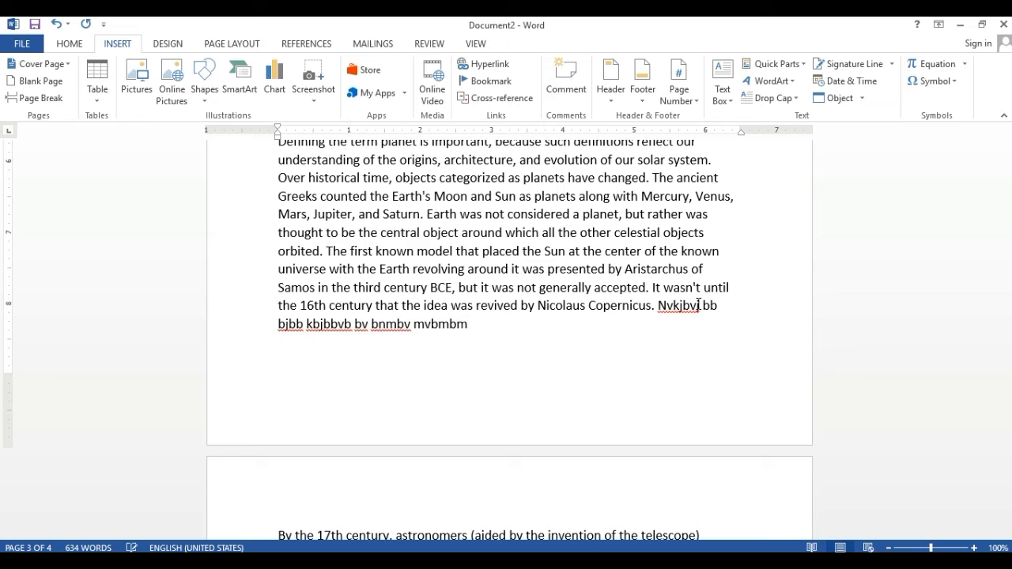
# Remove all the filler text following "Nicolaus Copernicus."
pyautogui.hotkey('ctrl', 'z')
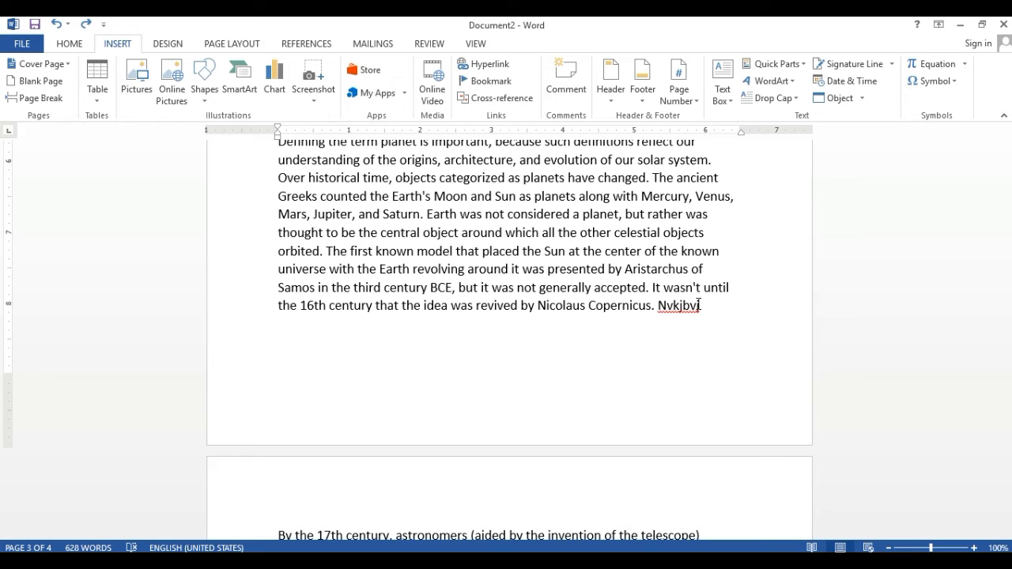
pyautogui.press('BackSpace')
pyautogui.press('BackSpace')
pyautogui.press('BackSpace')
pyautogui.press('BackSpace')
pyautogui.press('BackSpace')
pyautogui.press('BackSpace')
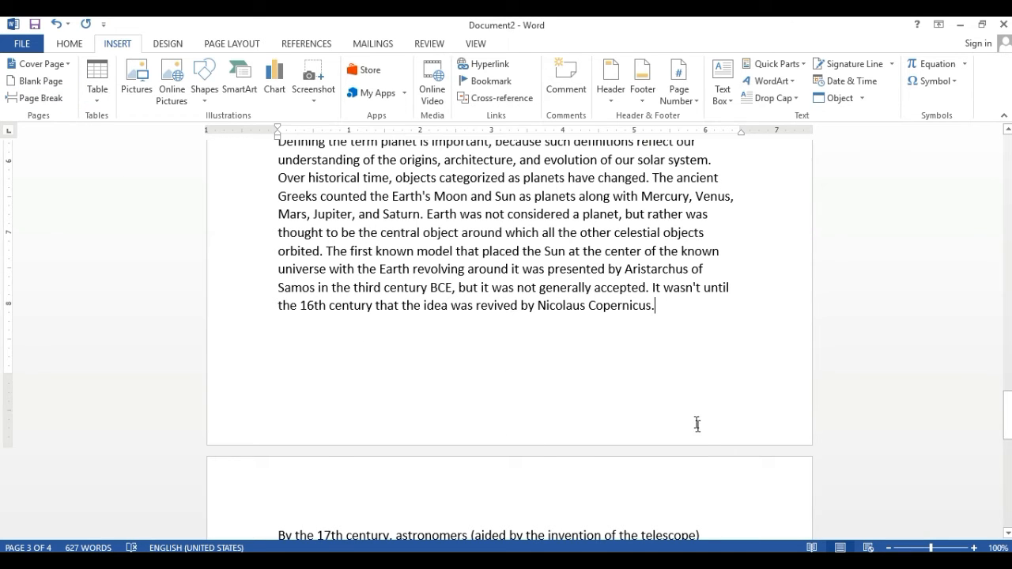
# Insert a table with four columns and four rows at the end of the document, and place the cursor below it
pyautogui.scroll(-15, 639, 359)
pyautogui.click(346, 352)
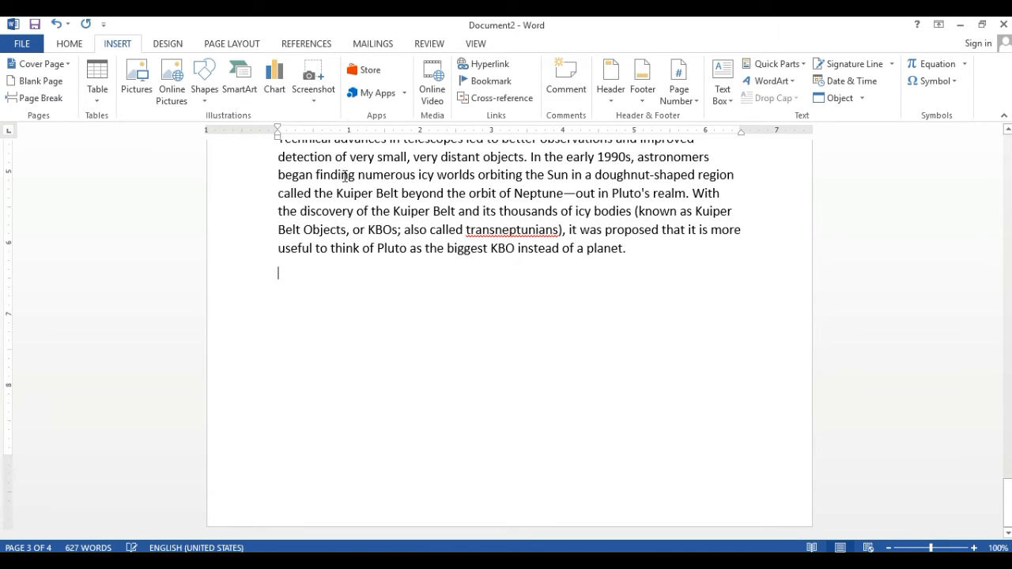
pyautogui.click(108, 105)
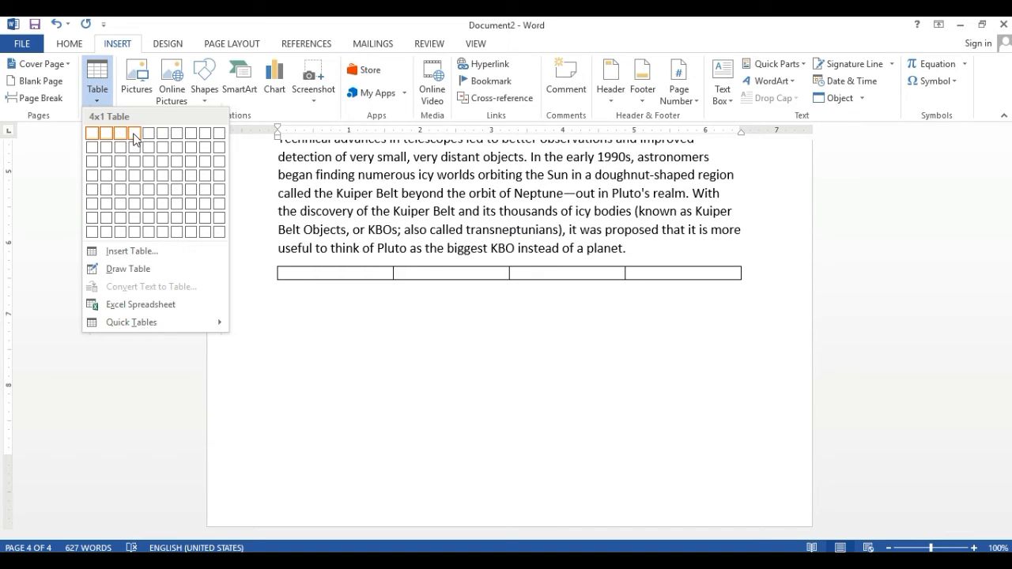
pyautogui.click(134, 179)
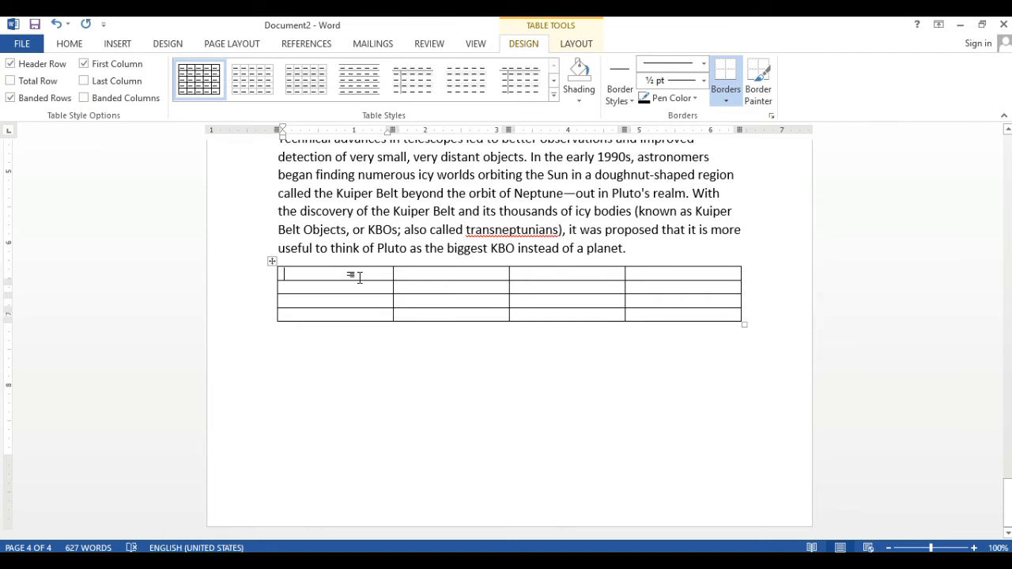
pyautogui.click(357, 370)
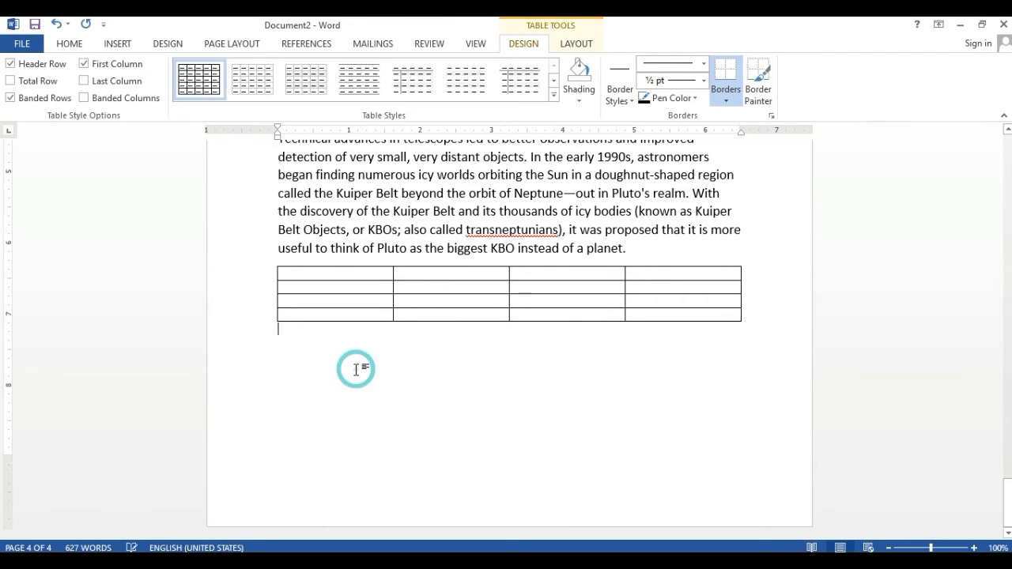
# Add an empty line below the four-column table and place the cursor on it
pyautogui.click(320, 273)
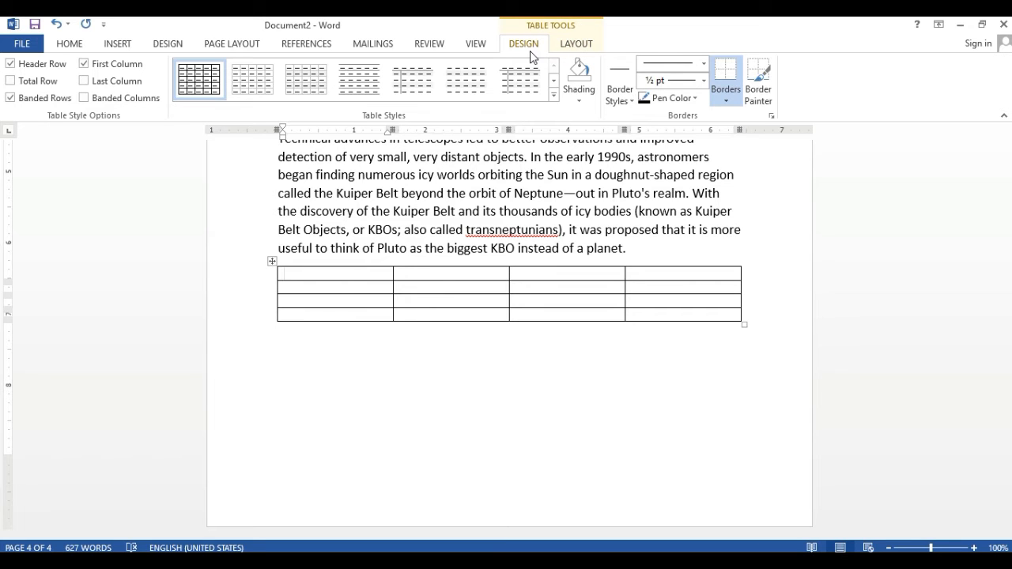
pyautogui.click(312, 344)
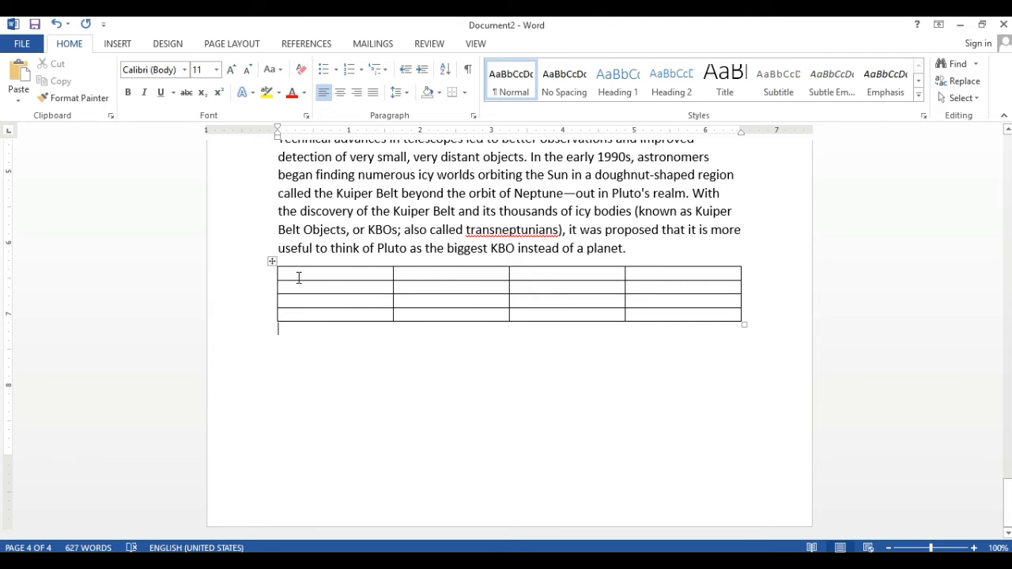
pyautogui.click(117, 43)
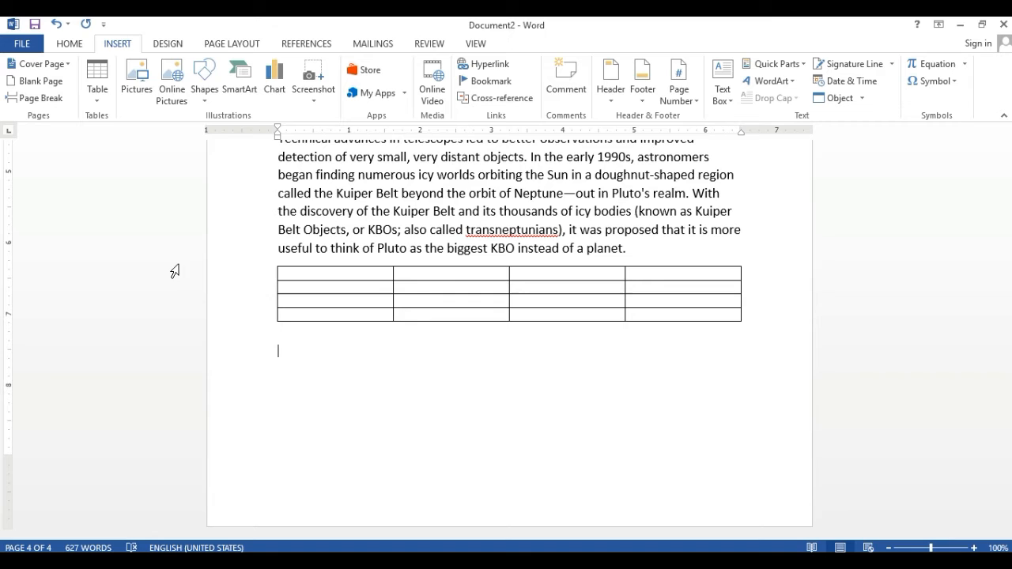
pyautogui.click(329, 355)
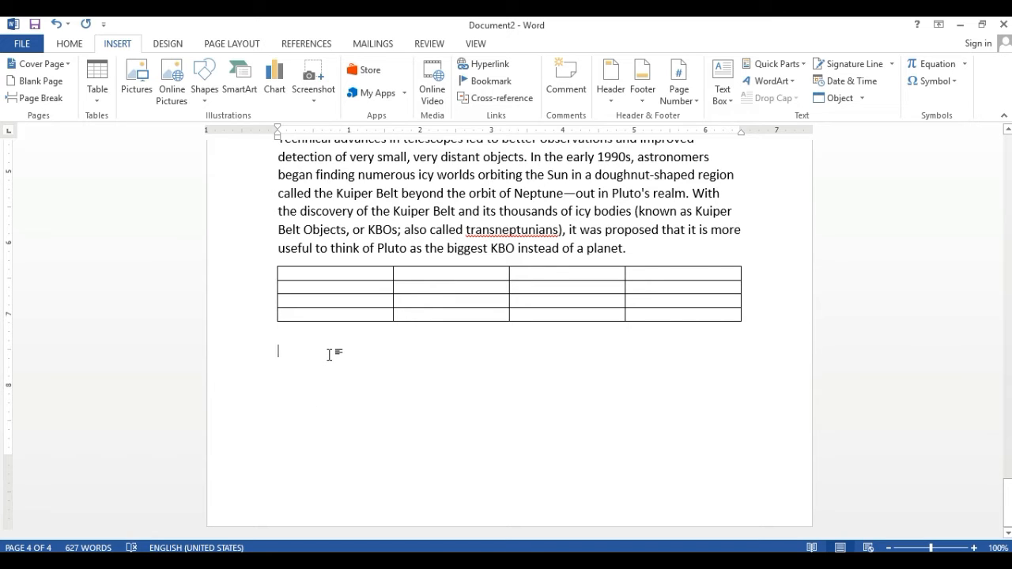
# Insert the picture Screenshot (2) from the Screenshots folder below the table
pyautogui.click(128, 75)
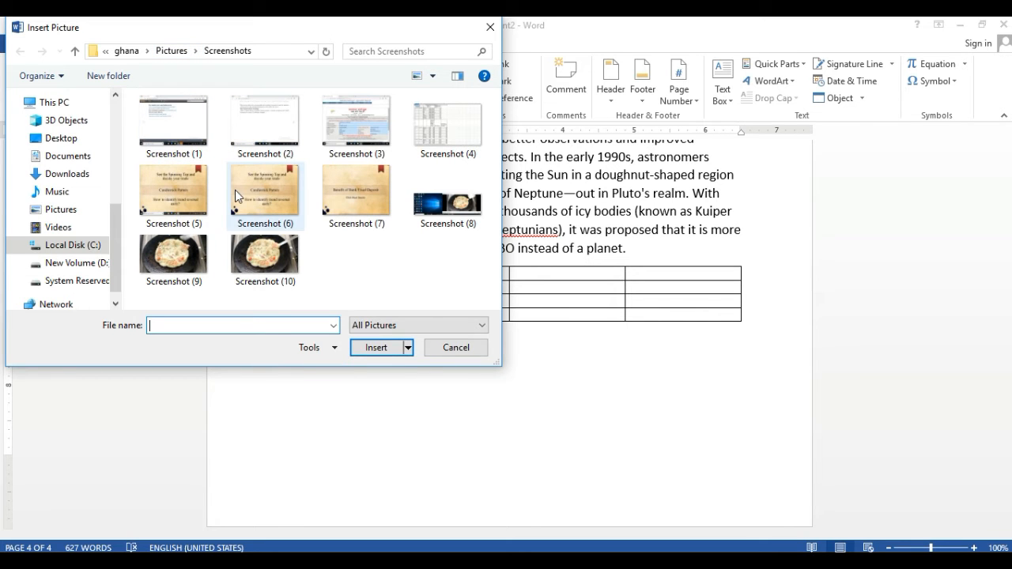
pyautogui.click(73, 139)
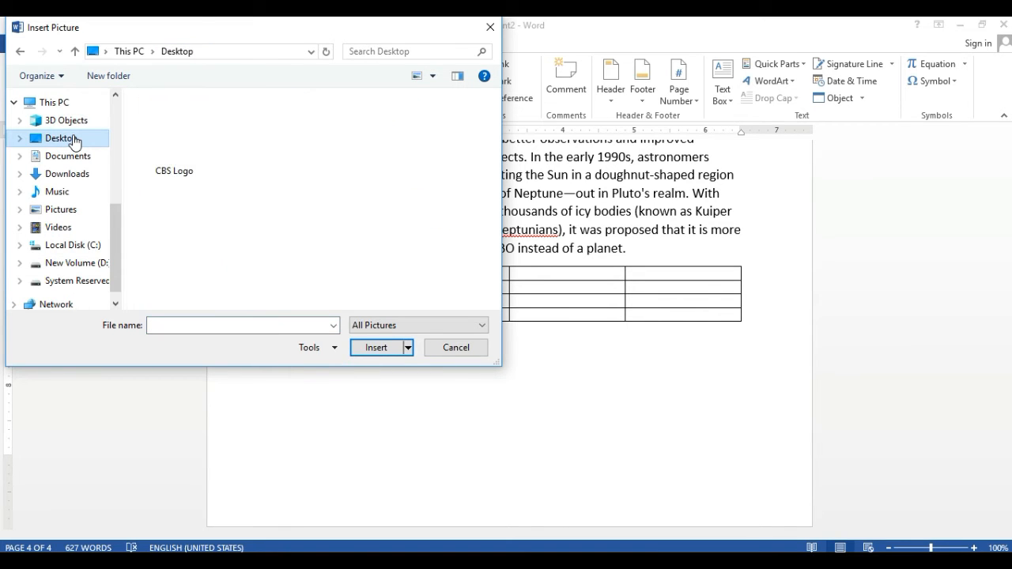
pyautogui.scroll(-1, 282, 176)
pyautogui.scroll(1, 282, 177)
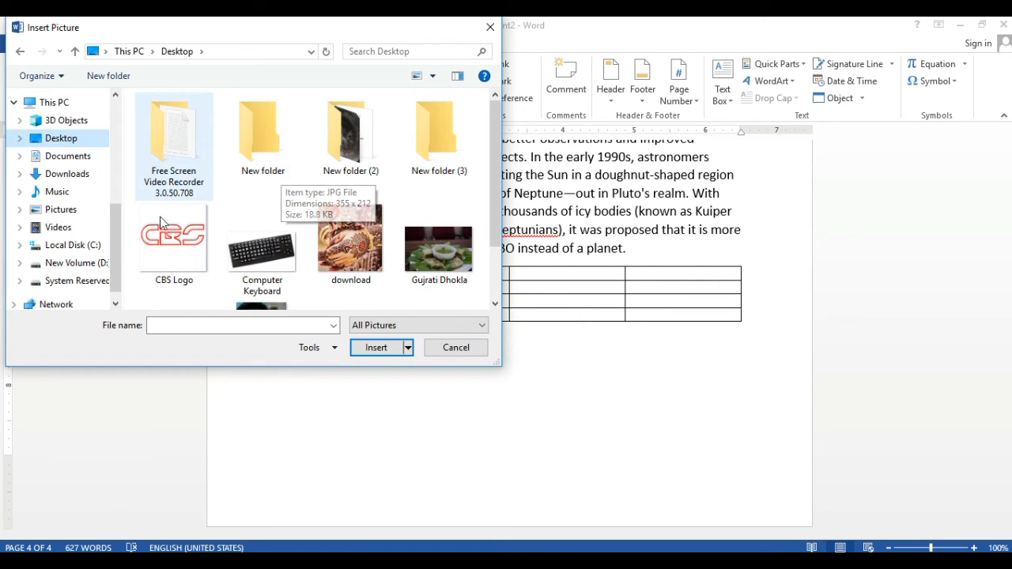
pyautogui.click(19, 51)
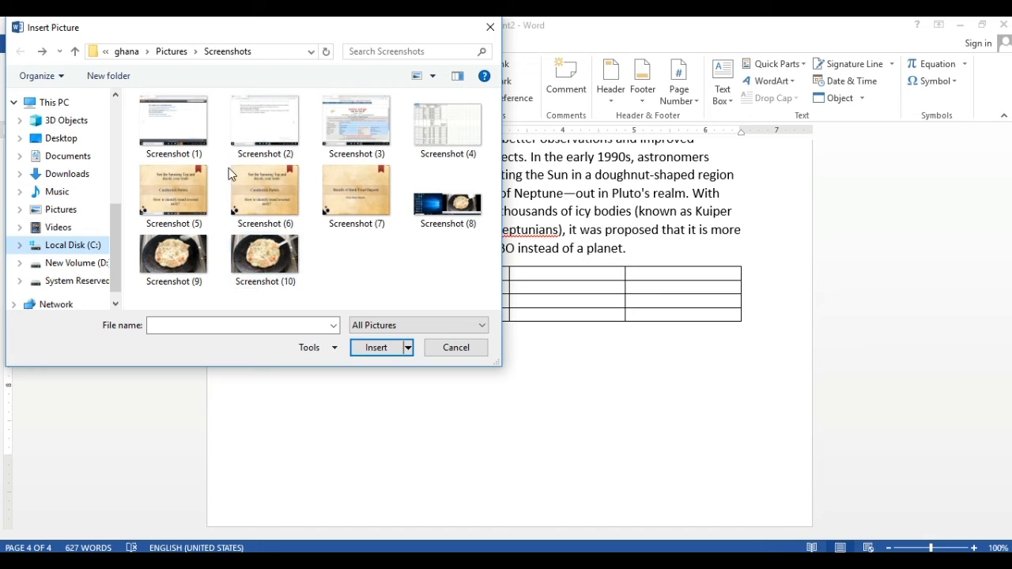
pyautogui.click(254, 132)
pyautogui.click(365, 349)
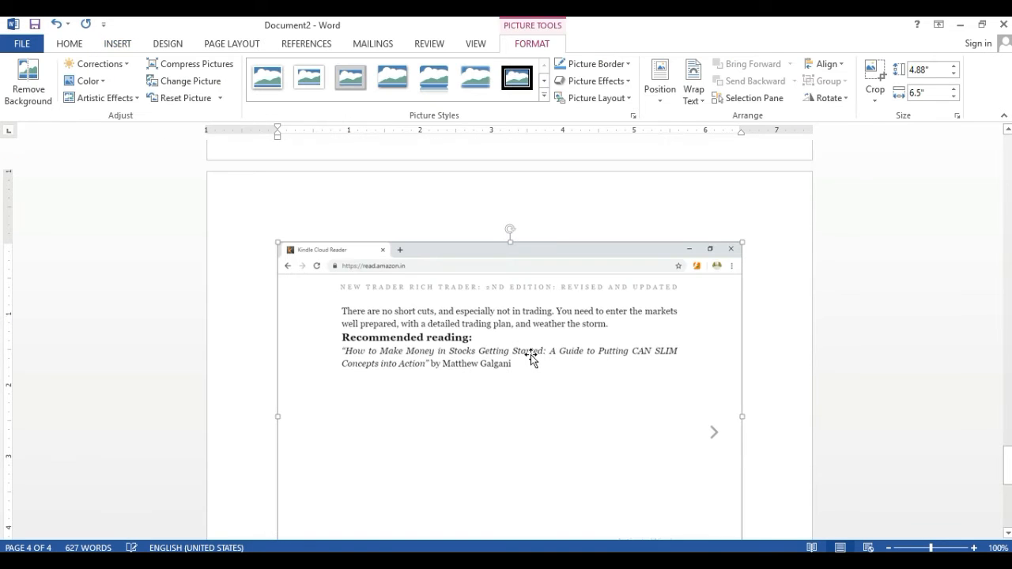
# Examine the inserted screenshot picture and the blank space around it on its page
pyautogui.scroll(-10, 497, 362)
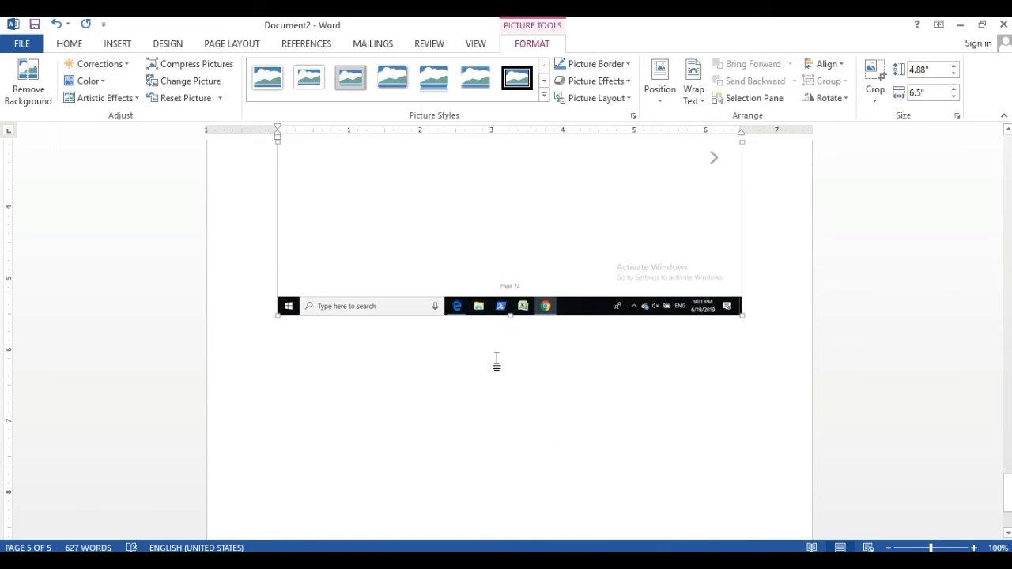
pyautogui.scroll(10, 496, 361)
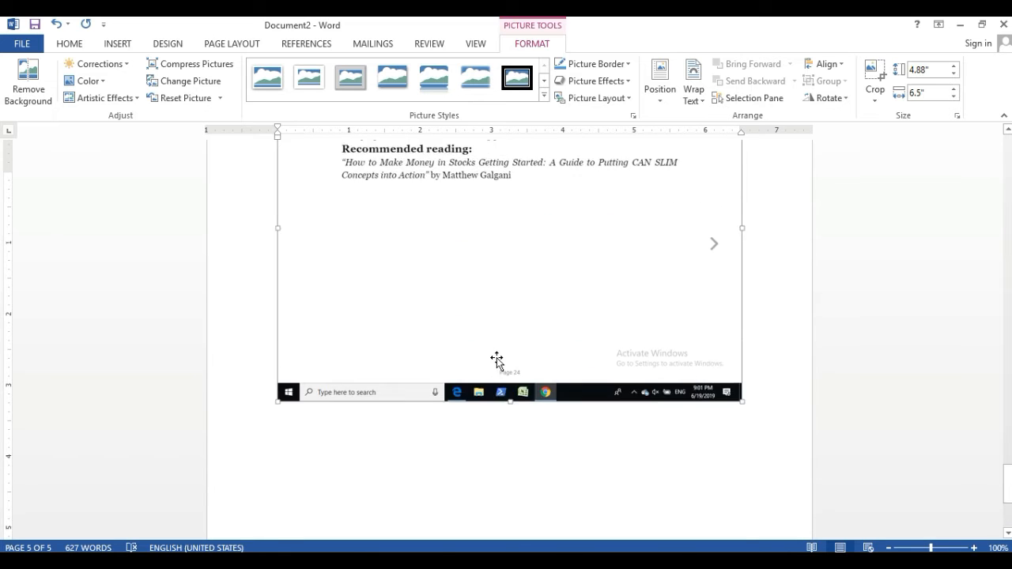
pyautogui.scroll(-10, 497, 361)
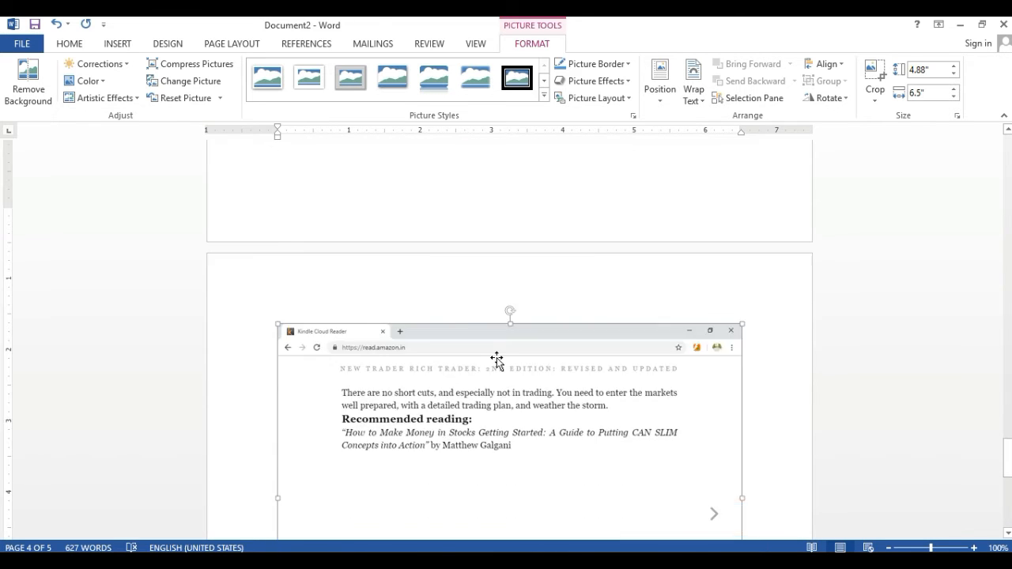
pyautogui.scroll(8, 486, 405)
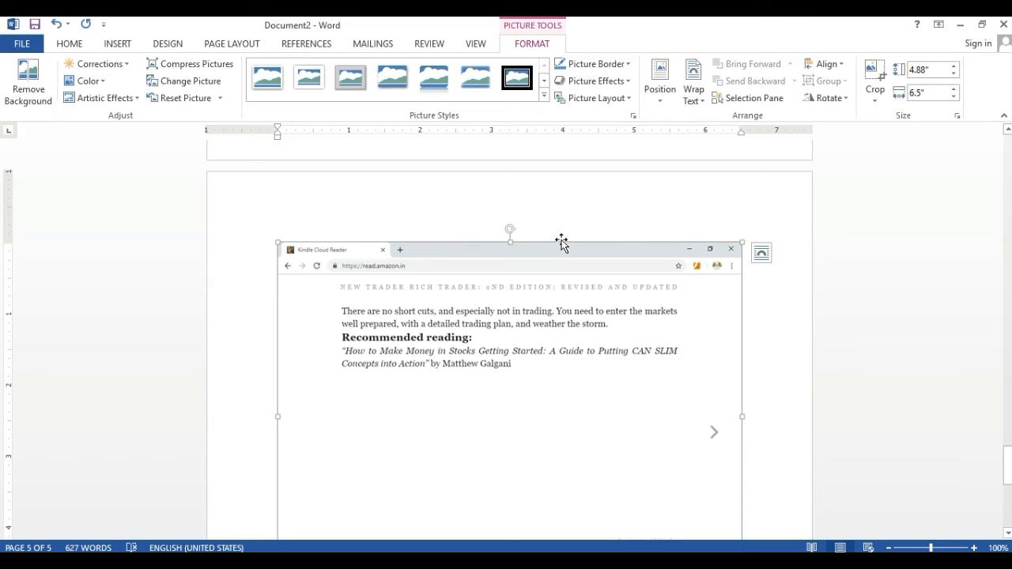
pyautogui.scroll(-8, 562, 243)
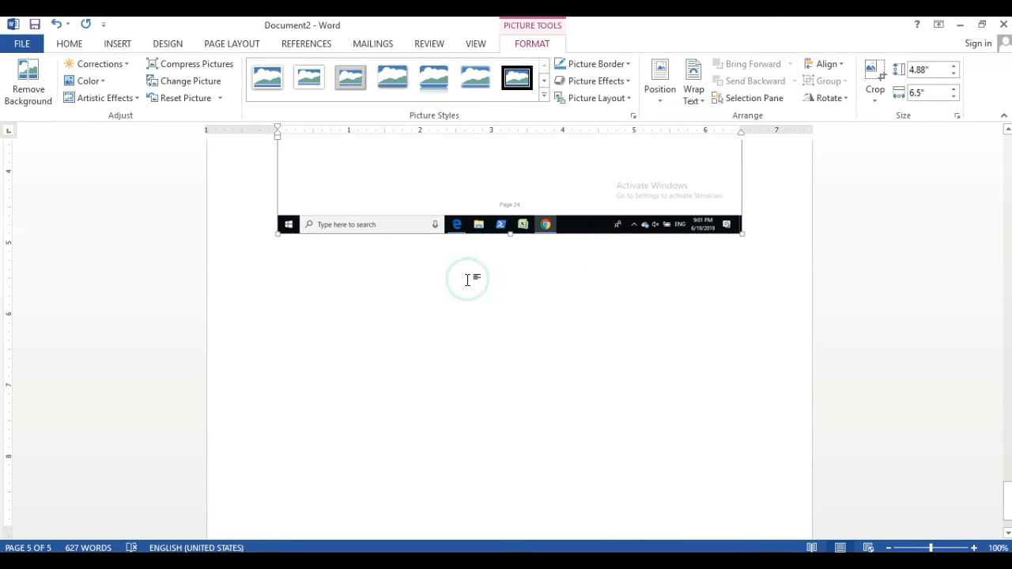
pyautogui.click(119, 44)
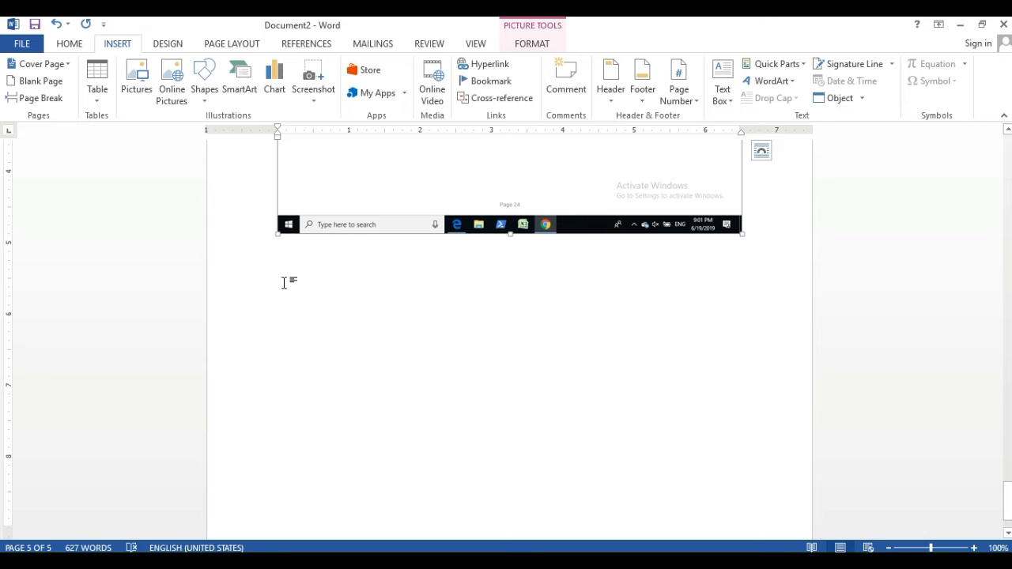
pyautogui.click(390, 291)
pyautogui.scroll(6, 390, 291)
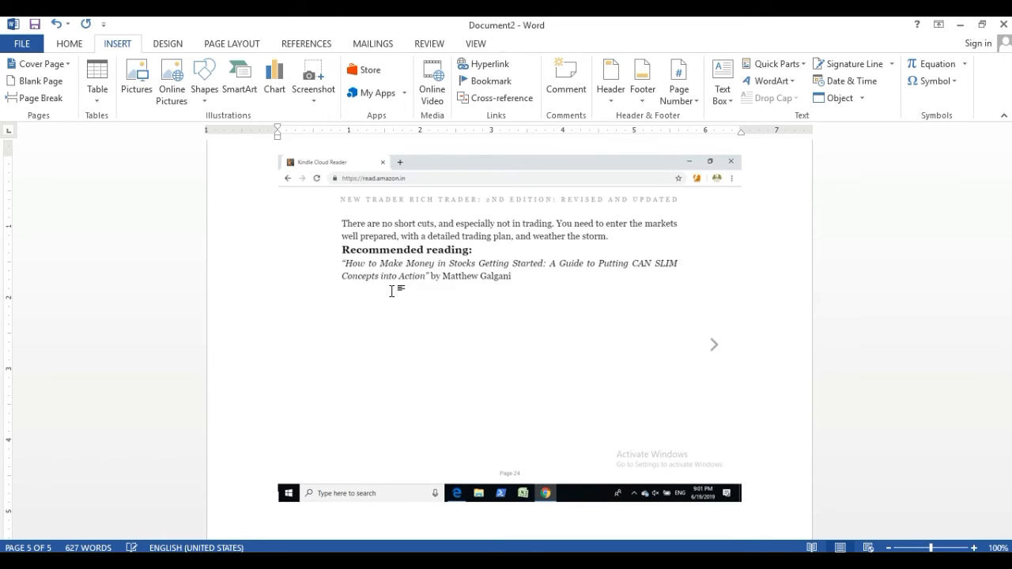
pyautogui.scroll(-5, 390, 294)
pyautogui.scroll(-3, 388, 295)
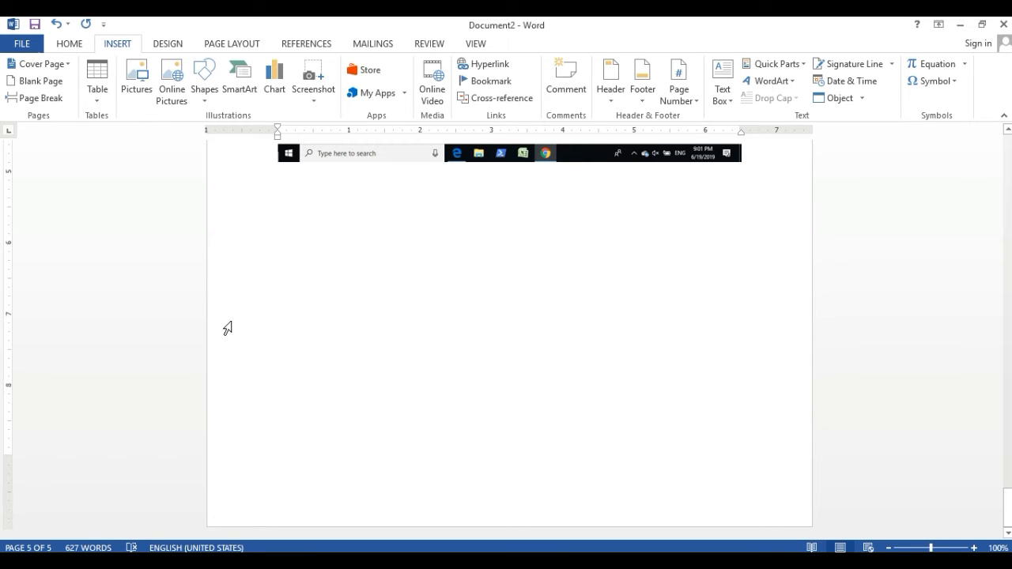
# Draw a rectangle about 5.08" wide and 1.88" high in the blank area below the screenshot picture
pyautogui.click(357, 202)
pyautogui.click(412, 324)
pyautogui.click(389, 276)
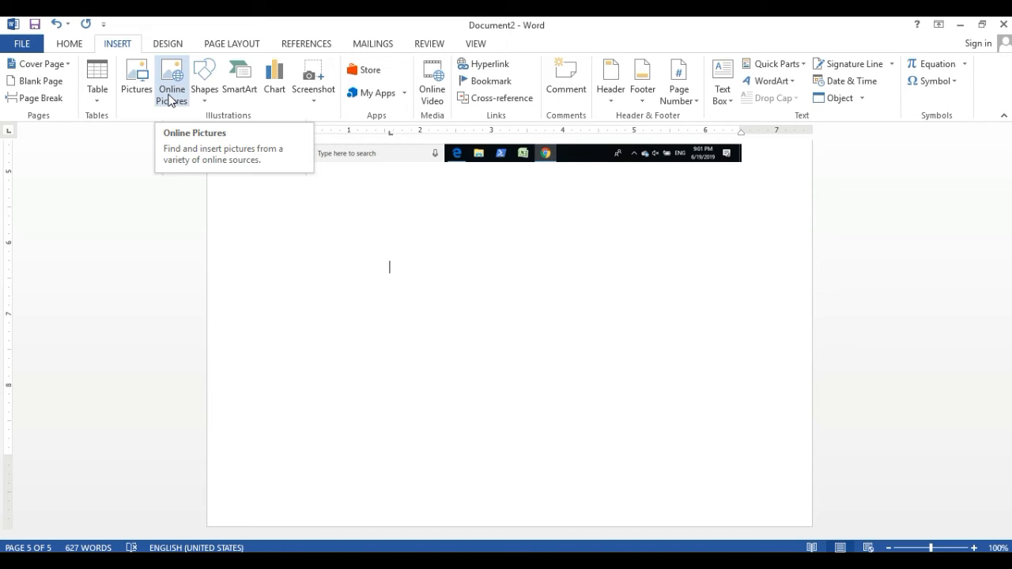
pyautogui.click(212, 97)
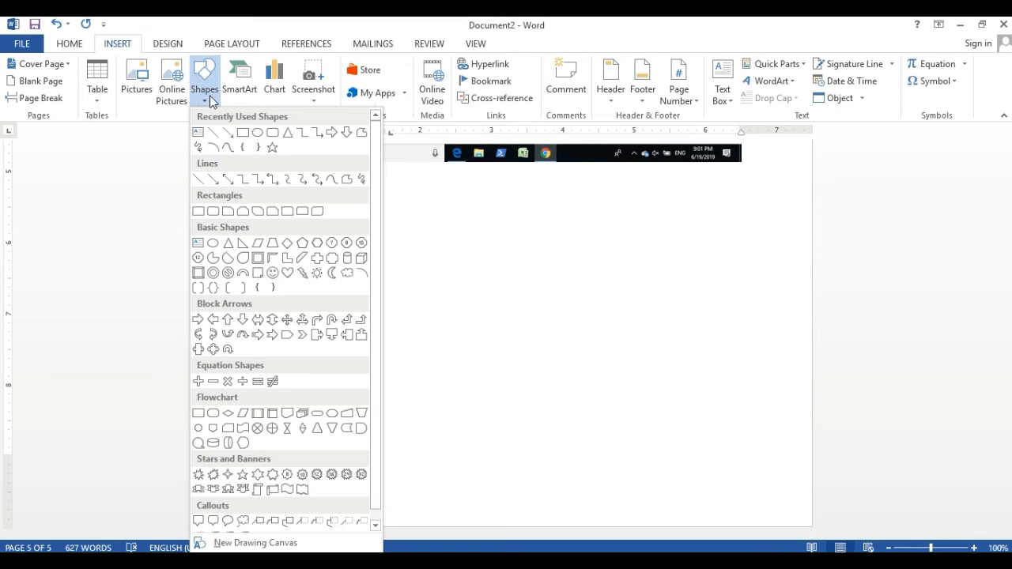
pyautogui.scroll(-1, 332, 370)
pyautogui.scroll(1, 333, 370)
pyautogui.click(242, 135)
pyautogui.moveTo(329, 269)
pyautogui.mouseDown()
pyautogui.moveTo(605, 406)
pyautogui.moveTo(695, 400)
pyautogui.mouseUp()
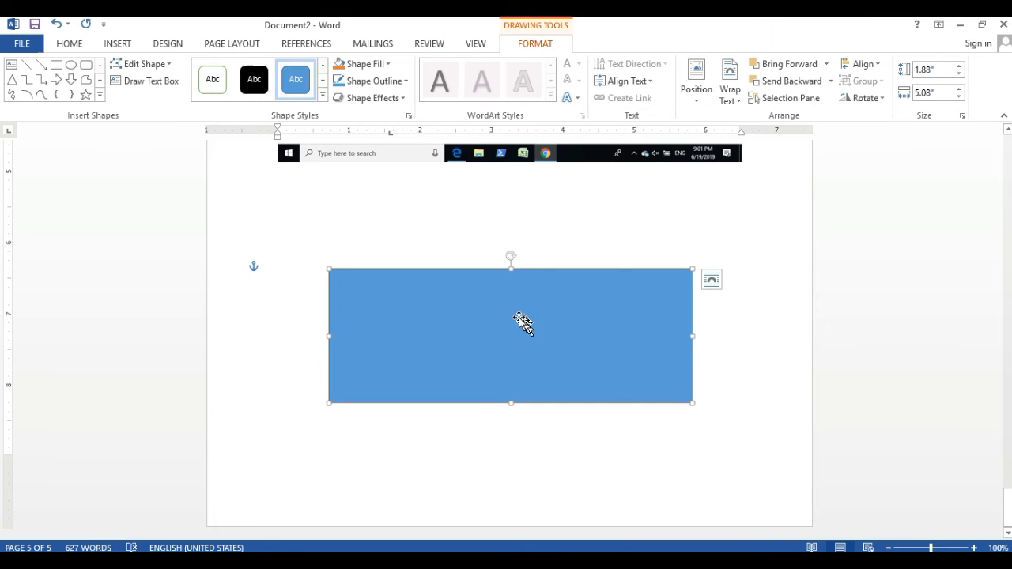
# Add the text "Sample Shape" inside the rectangle and deselect it
pyautogui.rightClick(488, 298)
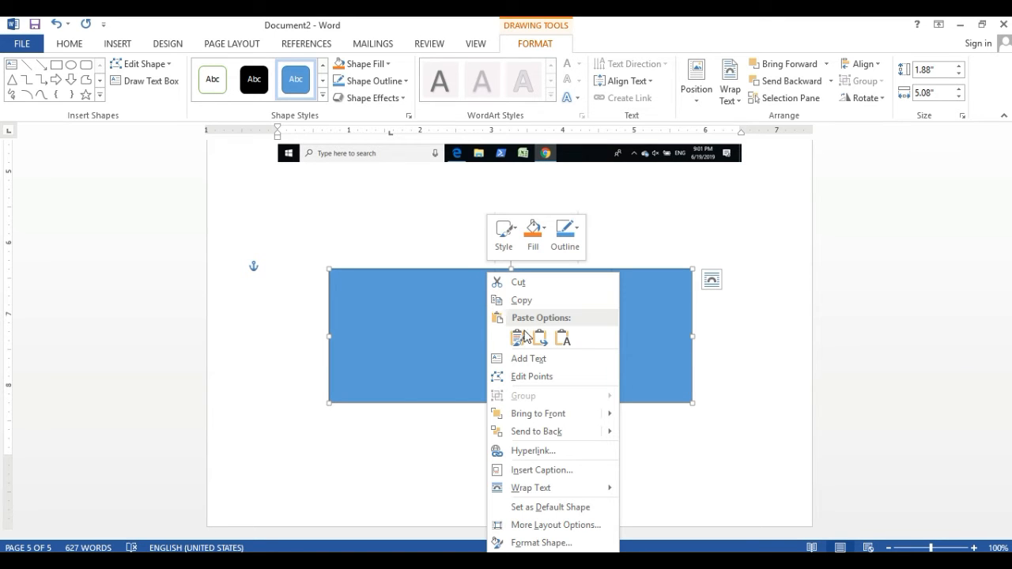
pyautogui.click(536, 360)
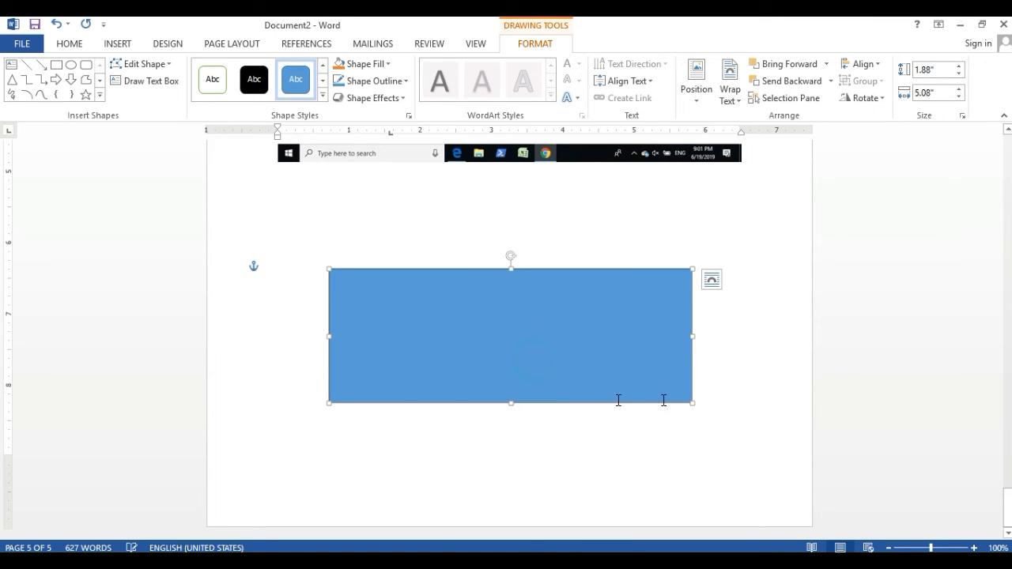
pyautogui.write('Sample')
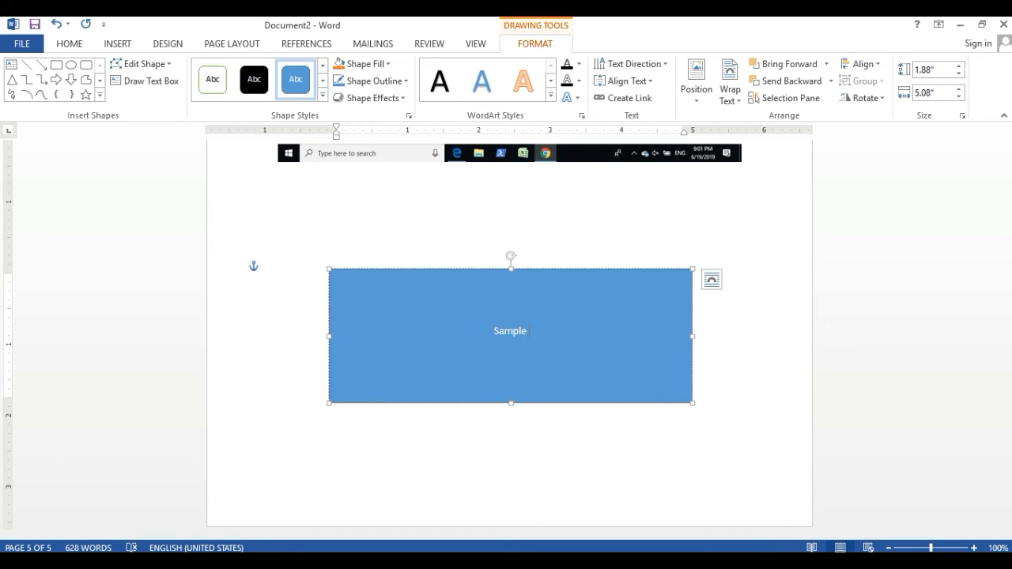
pyautogui.write(' Shape')
pyautogui.click(671, 508)
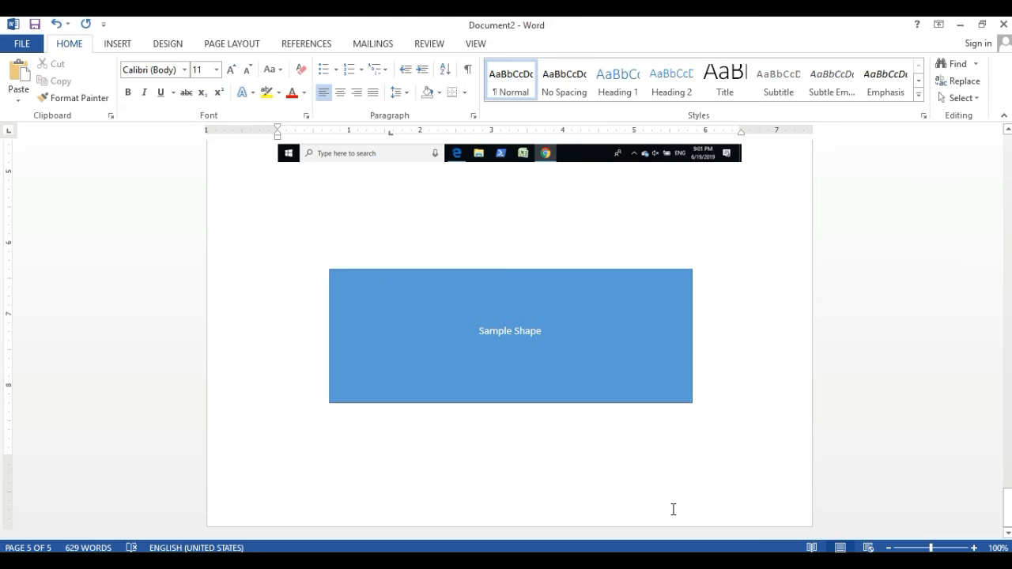
# Resize the "Sample Shape" rectangle to about 5.95" wide and slightly taller, and deselect it
pyautogui.click(676, 391)
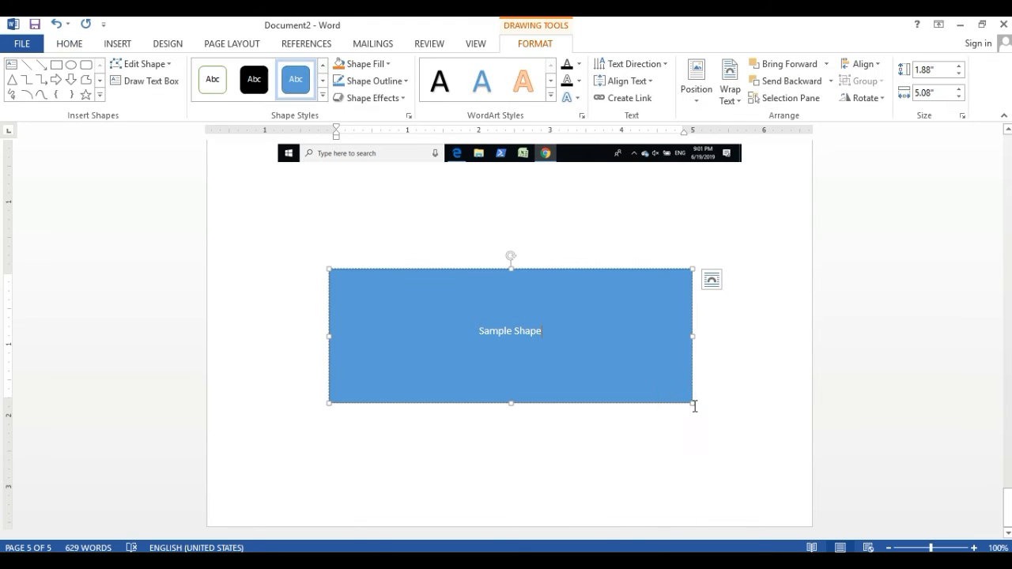
pyautogui.moveTo(691, 402)
pyautogui.mouseDown()
pyautogui.moveTo(552, 312)
pyautogui.moveTo(754, 286)
pyautogui.mouseUp()
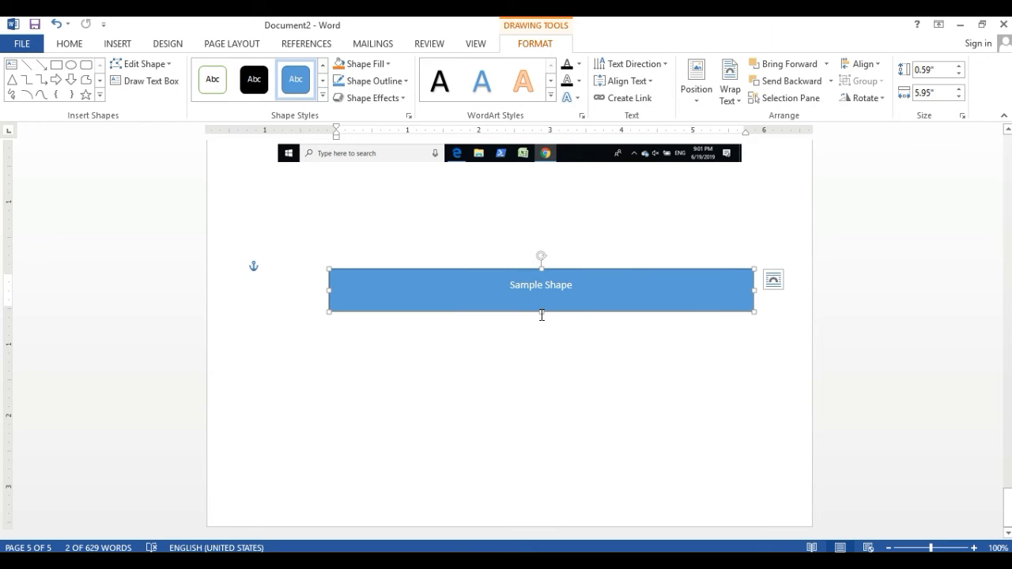
pyautogui.moveTo(540, 311); pyautogui.dragTo(531, 422)
pyautogui.click(438, 464)
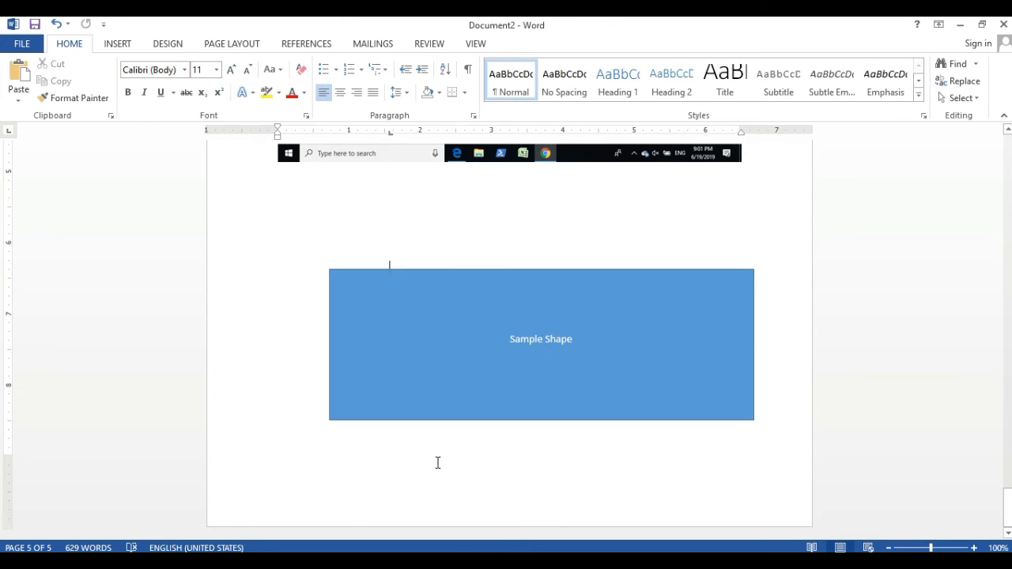
# Continue the document past the rectangle so that the cursor is on a new blank page
pyautogui.press('Return')
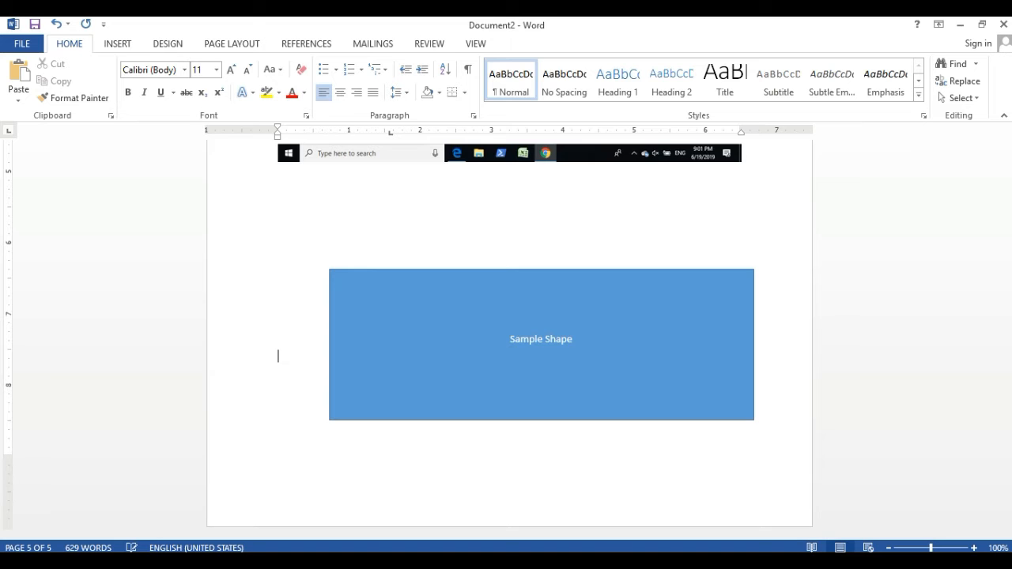
pyautogui.hotkey('ctrl', 'Return')
pyautogui.scroll(-3, 305, 409)
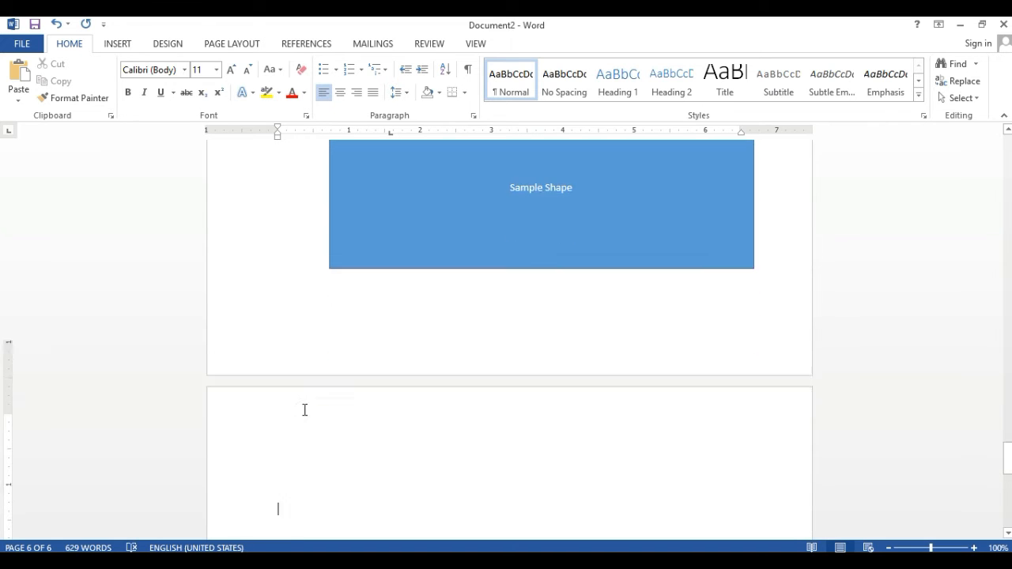
# Insert a Basic Process SmartArt graphic from the Process category on the new page
pyautogui.click(119, 47)
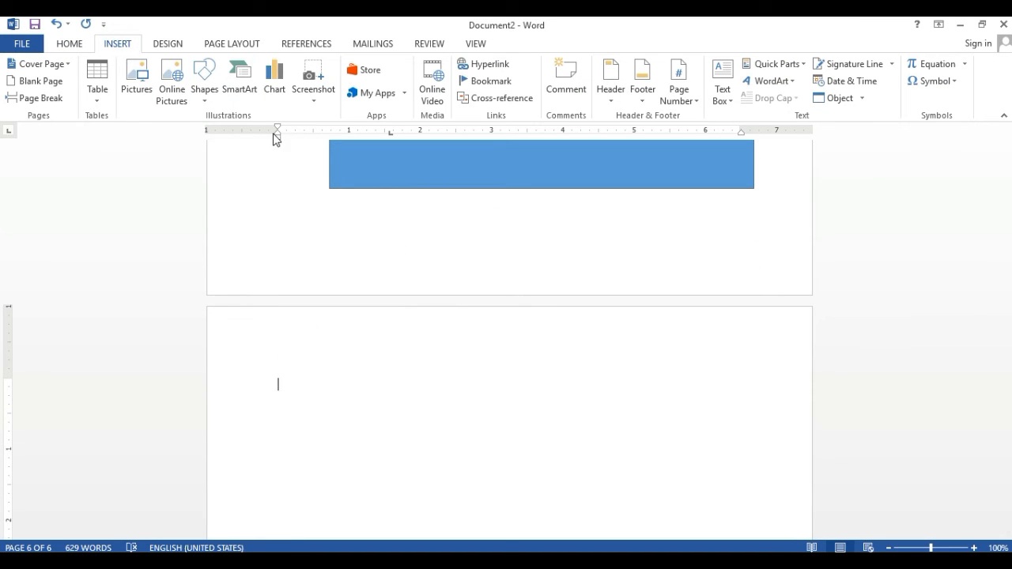
pyautogui.click(237, 96)
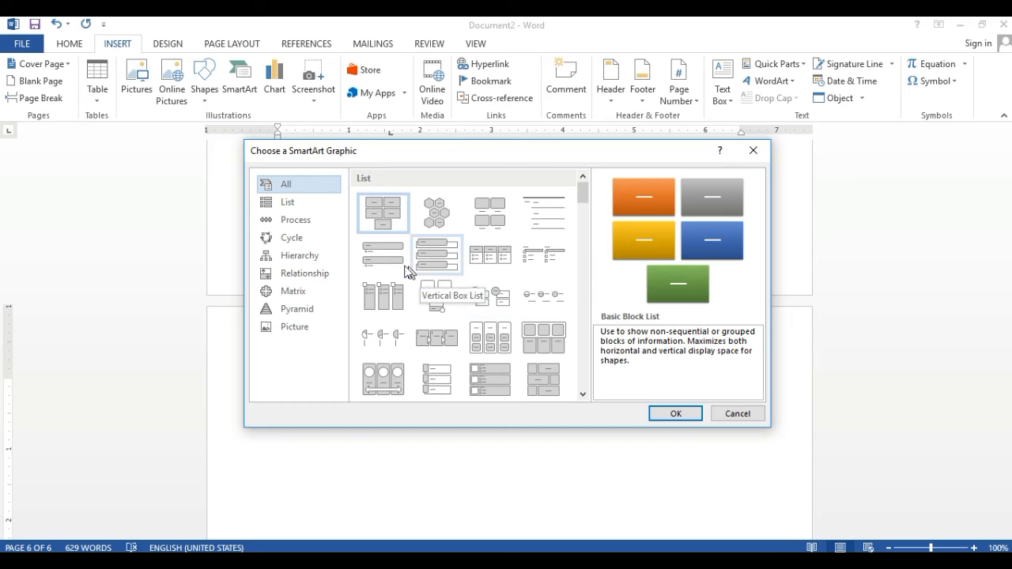
pyautogui.click(302, 203)
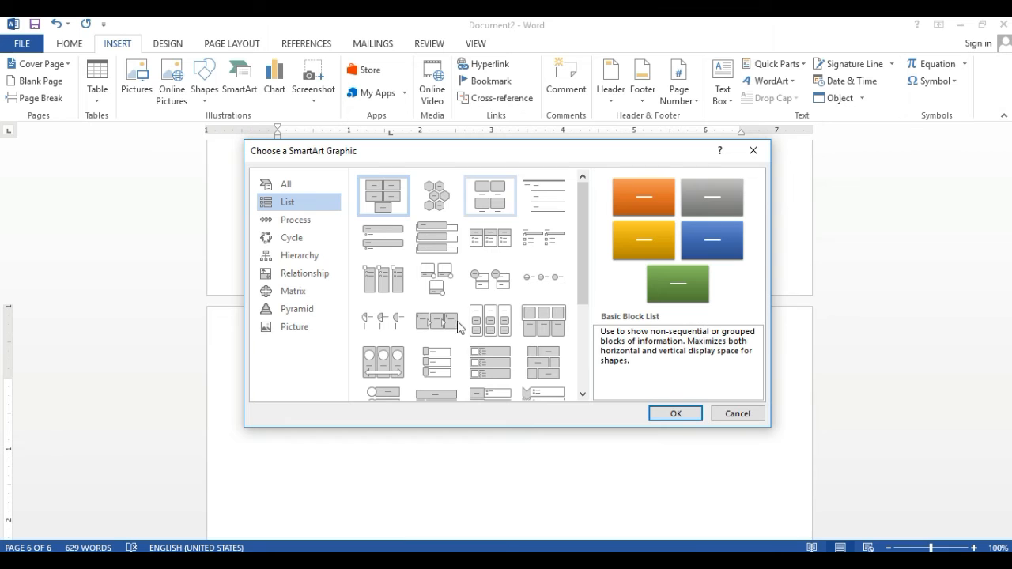
pyautogui.click(293, 220)
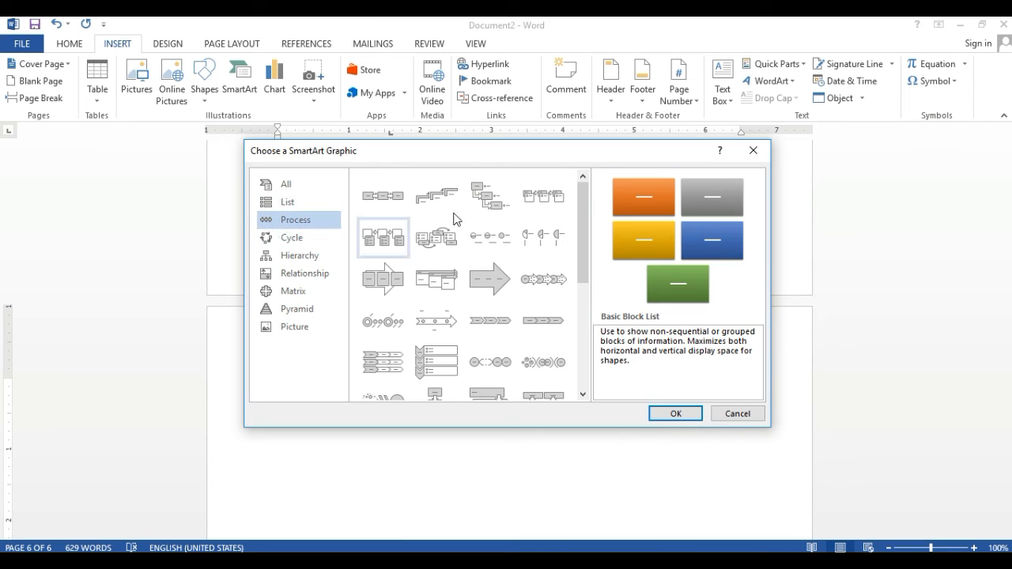
pyautogui.click(385, 196)
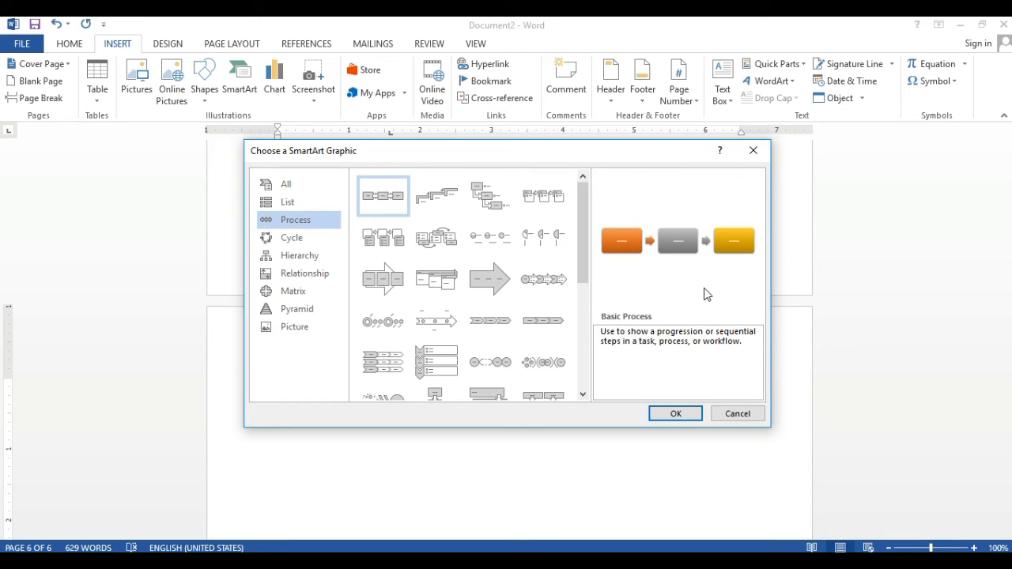
pyautogui.click(674, 417)
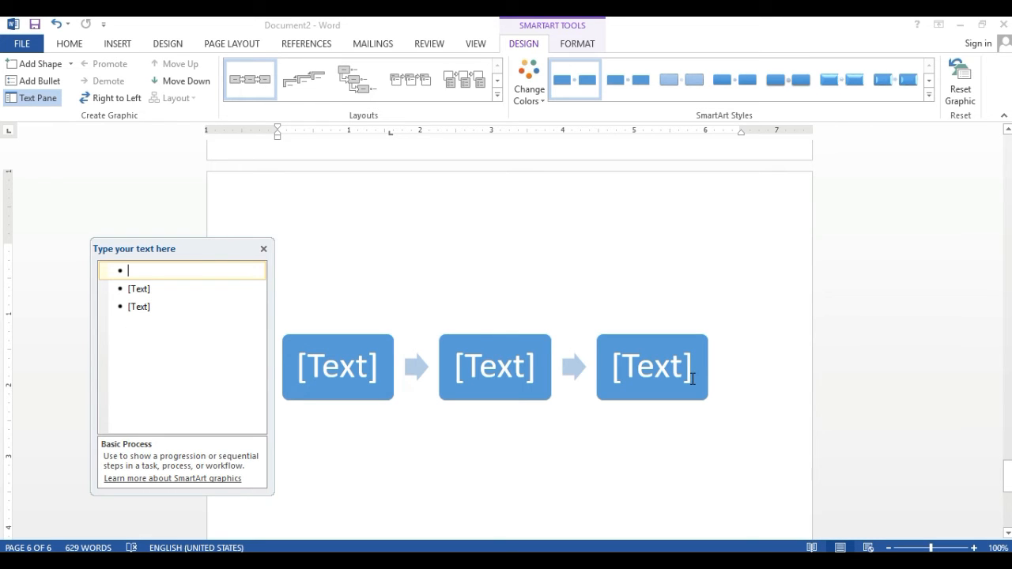
# Label the three SmartArt boxes "Ghana", "Sample" and "Docs", close the text pane and deselect the graphic
pyautogui.write('Ghana')
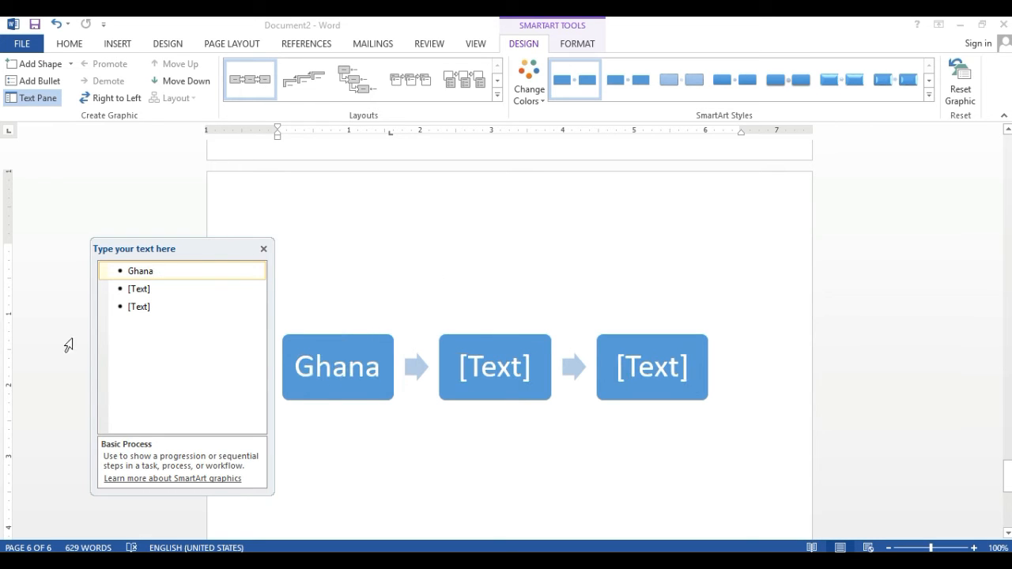
pyautogui.click(138, 290)
pyautogui.write('Sample')
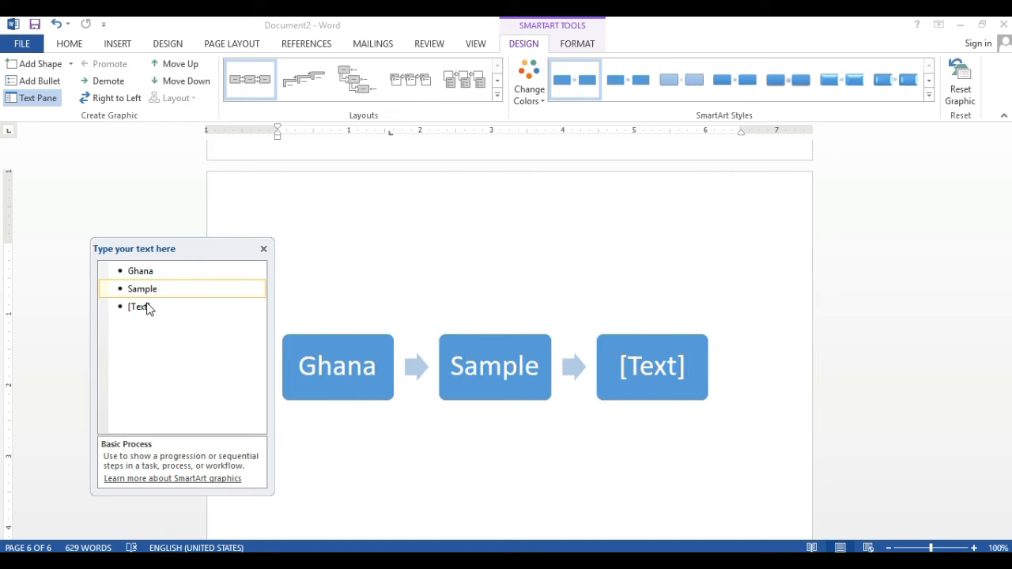
pyautogui.click(147, 308)
pyautogui.write('Docs')
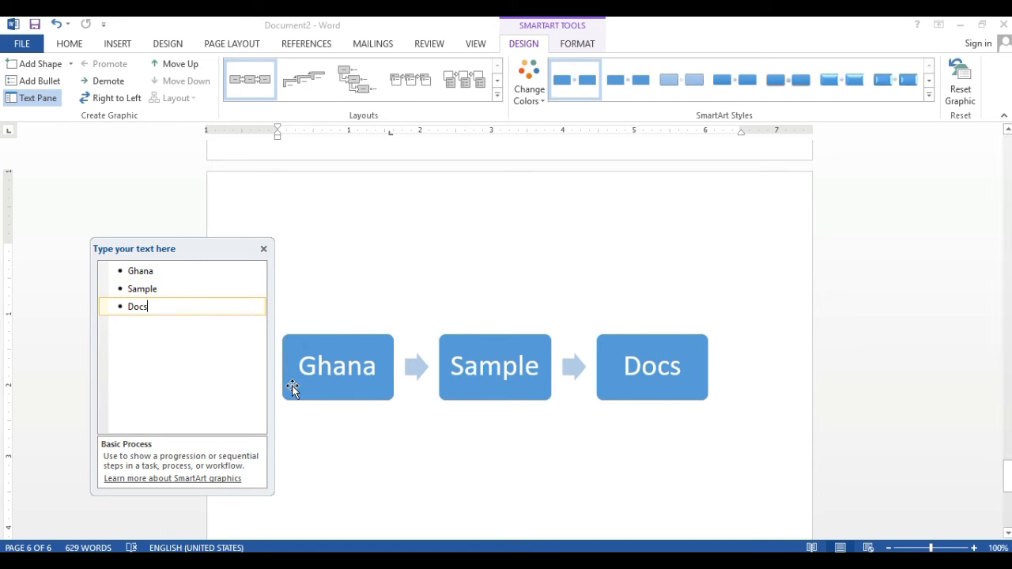
pyautogui.click(264, 250)
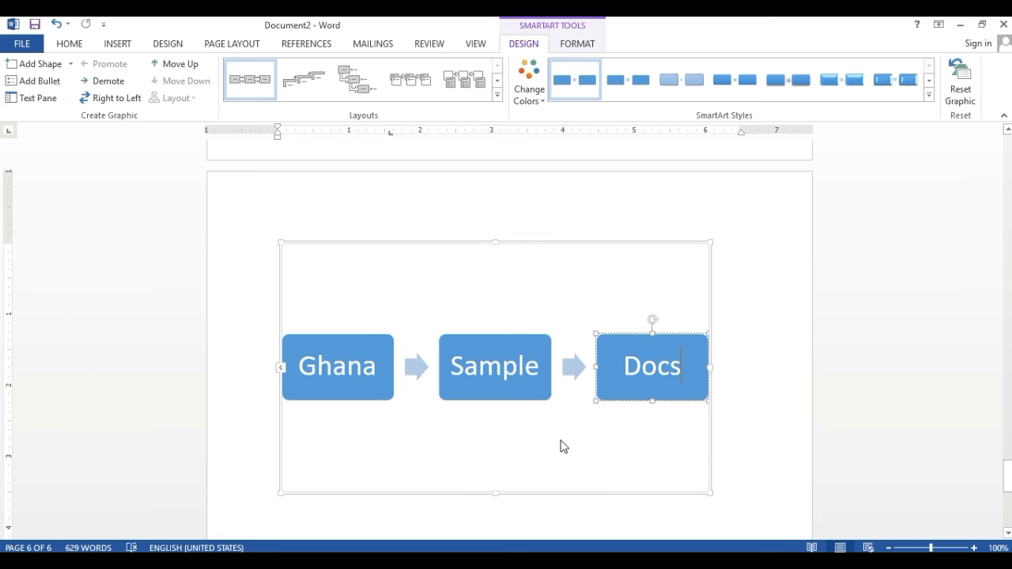
pyautogui.click(542, 522)
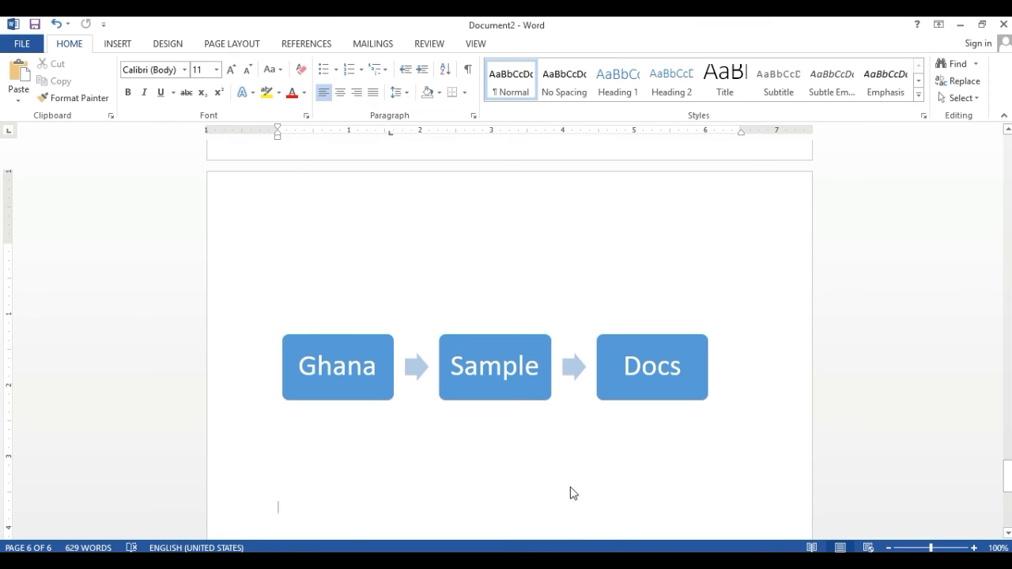
pyautogui.scroll(-5, 628, 292)
pyautogui.click(336, 238)
pyautogui.click(432, 340)
pyautogui.scroll(2, 551, 291)
pyautogui.scroll(3, 552, 291)
pyautogui.click(514, 195)
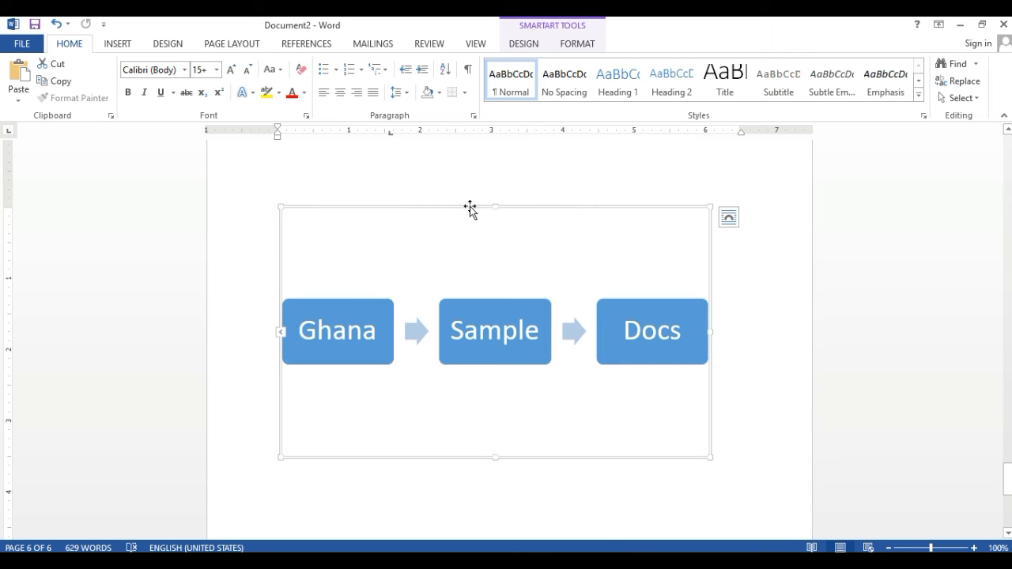
pyautogui.click(468, 206)
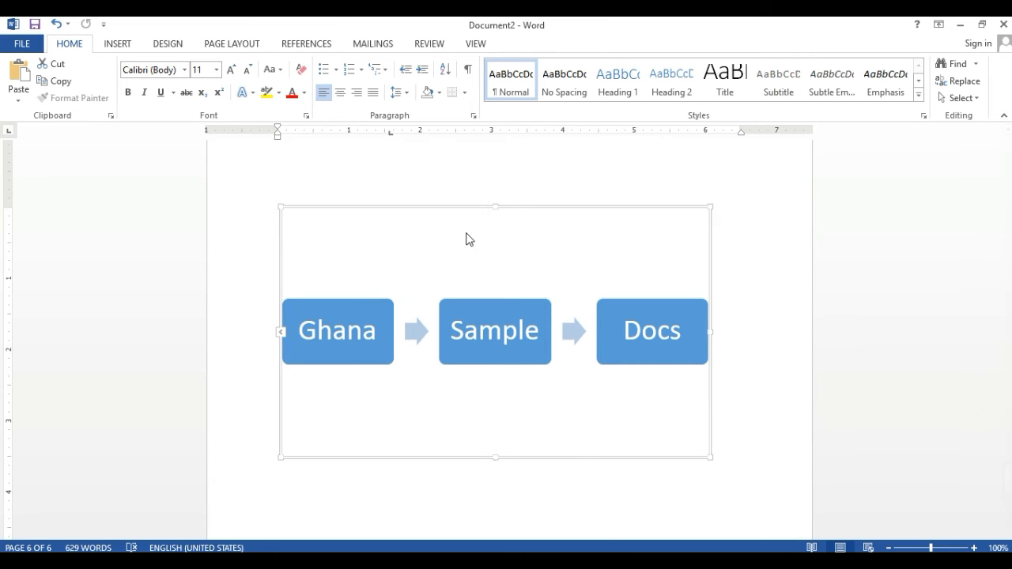
pyautogui.click(373, 501)
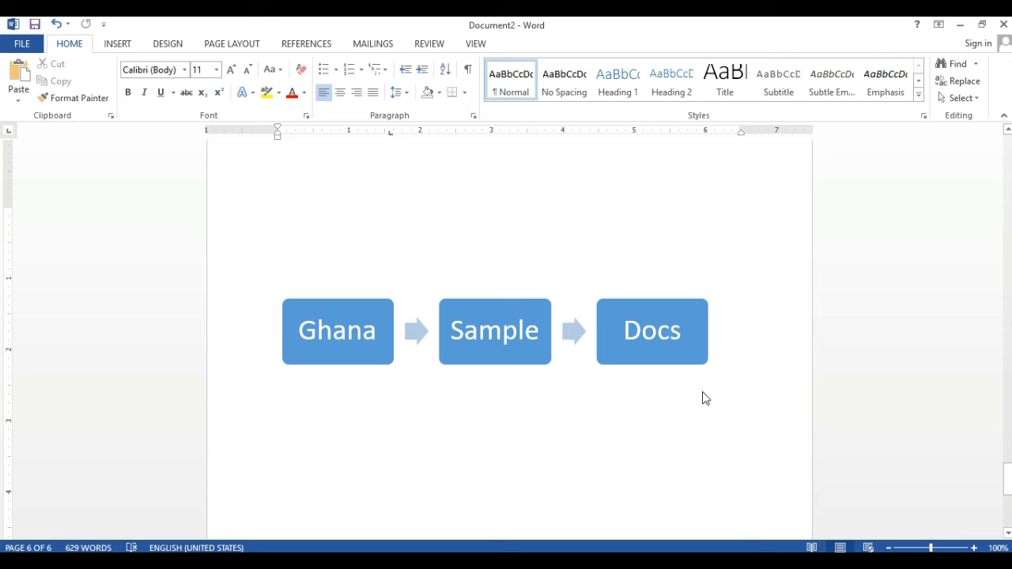
pyautogui.scroll(-4, 568, 394)
pyautogui.scroll(4, 569, 395)
# Select the SmartArt graphic and show its layout and style options
pyautogui.click(402, 325)
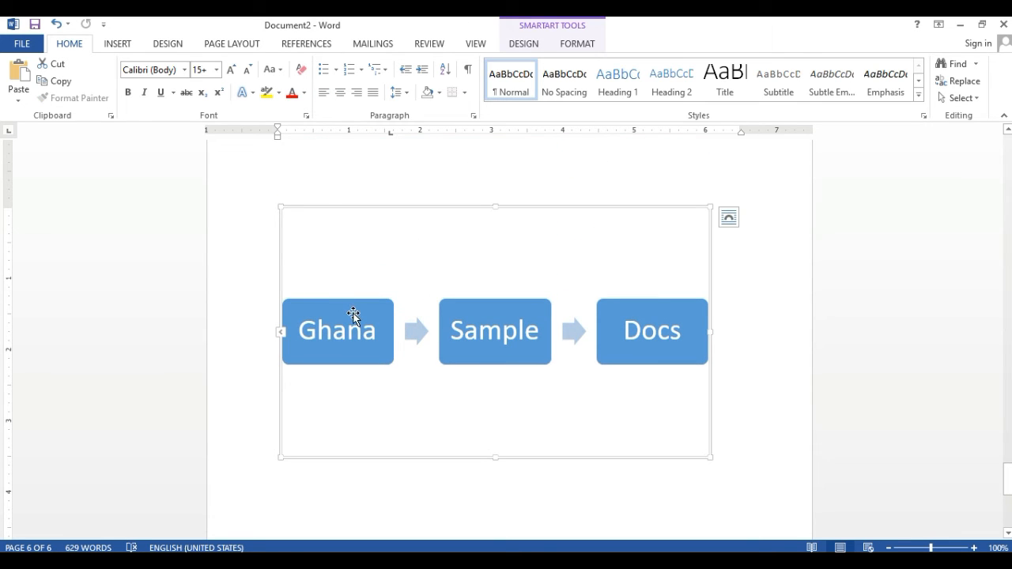
pyautogui.click(119, 43)
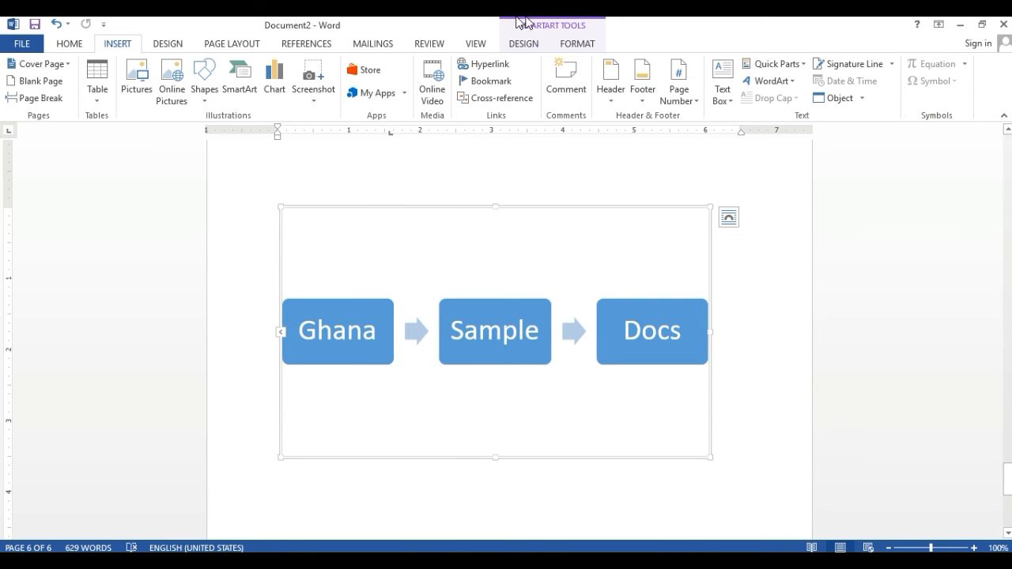
pyautogui.click(524, 46)
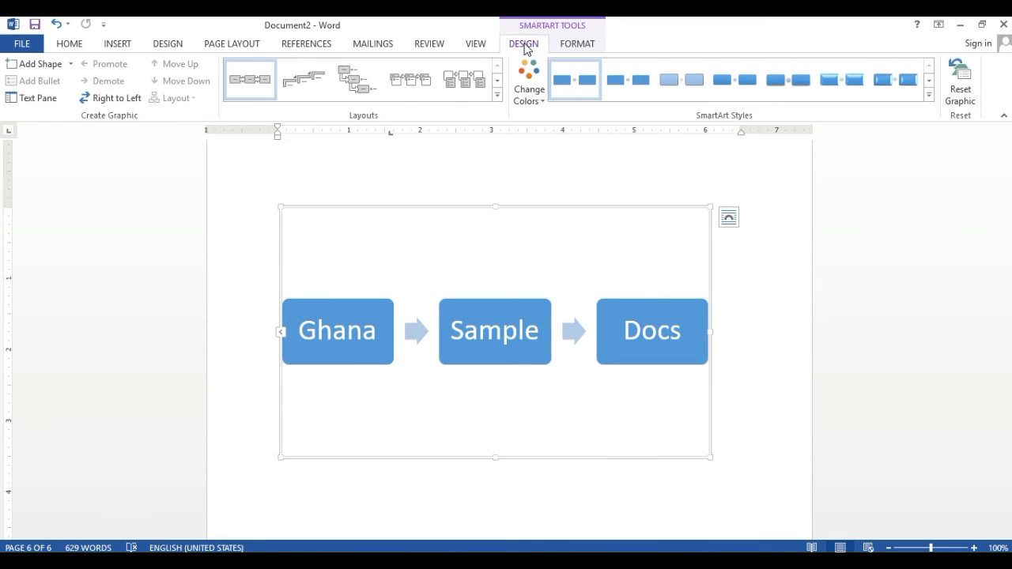
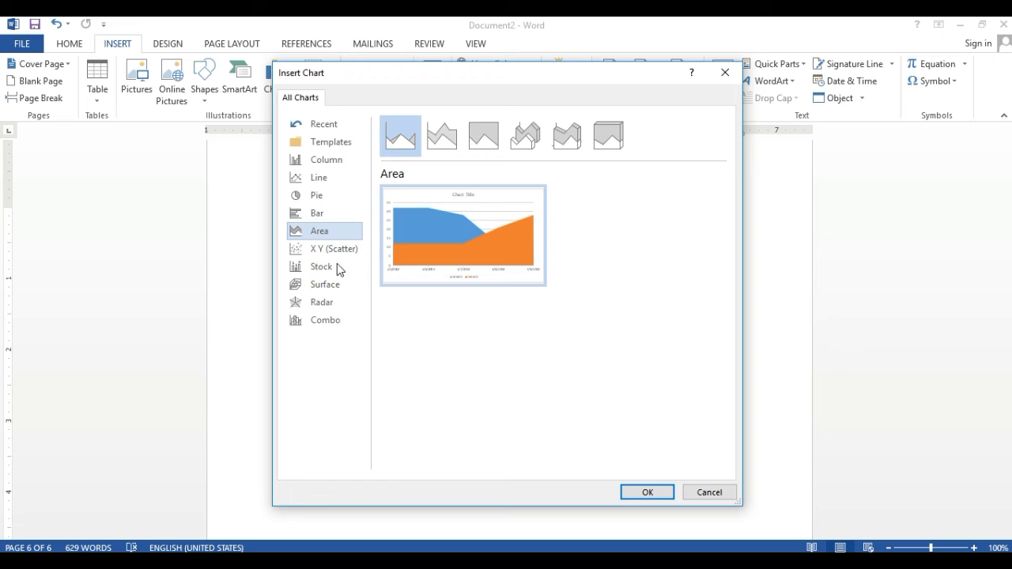
# Preview the X Y (Scatter), Stock, Surface, Radar, Combo and Column chart types in the Insert Chart dialog
pyautogui.click(336, 250)
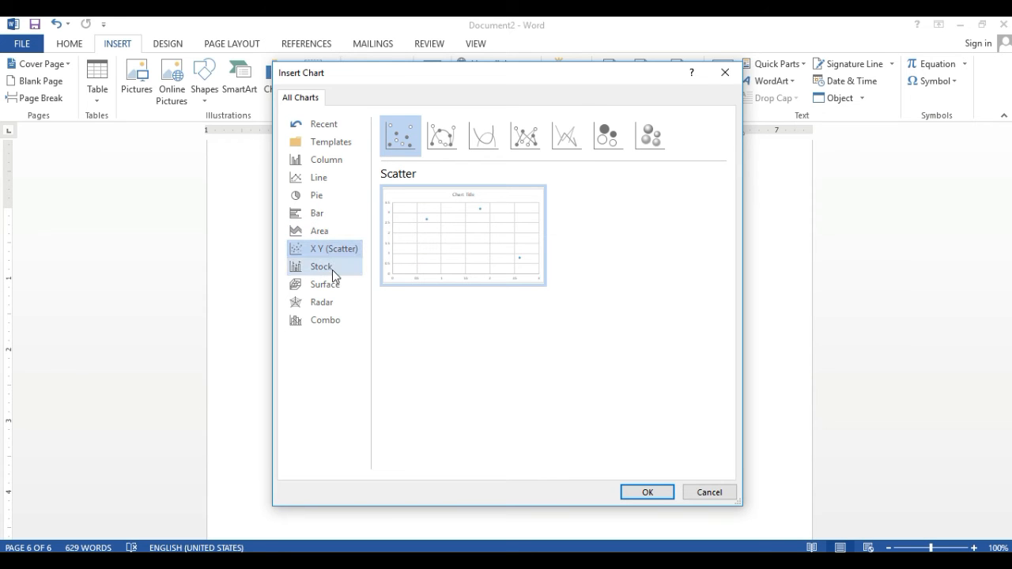
pyautogui.click(330, 269)
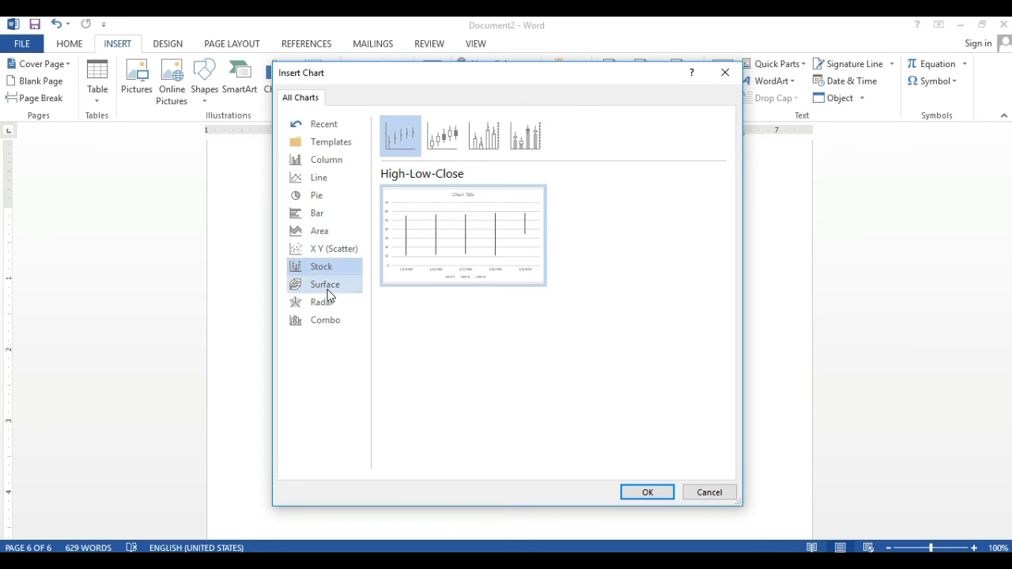
pyautogui.click(329, 286)
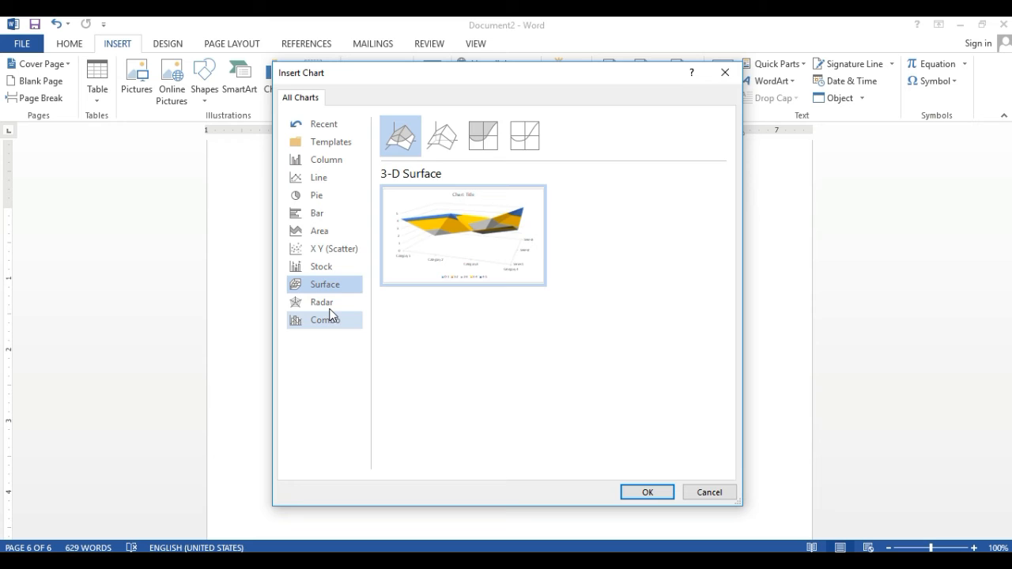
pyautogui.click(329, 303)
pyautogui.click(329, 322)
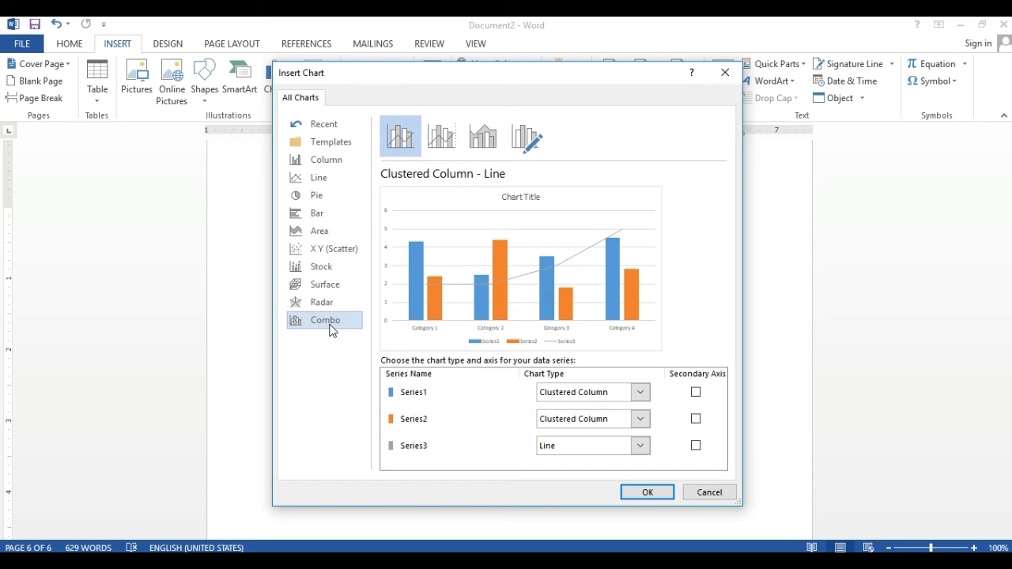
pyautogui.click(338, 163)
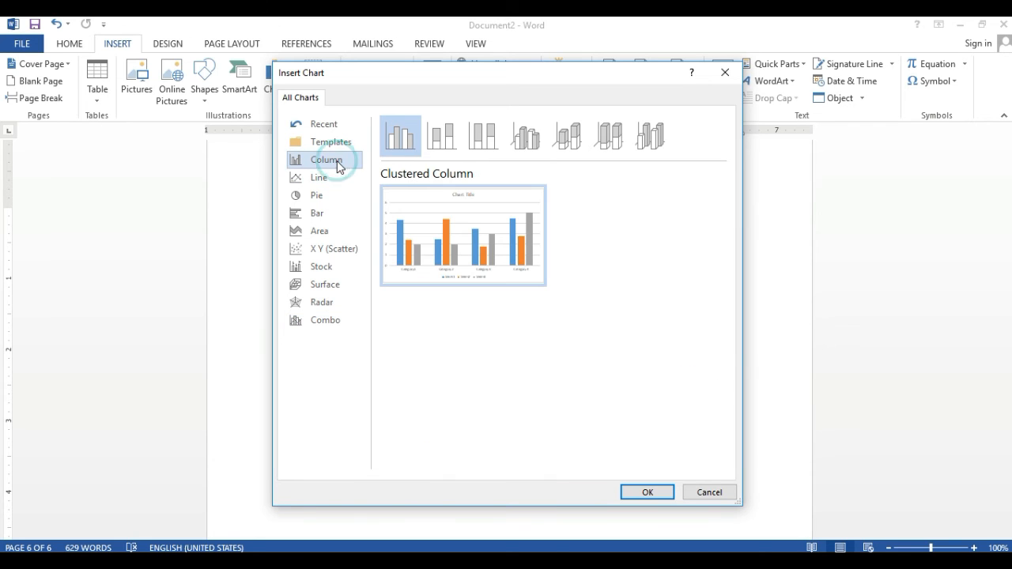
# Insert a Pie chart with the default Sales data below the SmartArt, close its data sheet and place the cursor after the chart
pyautogui.click(333, 204)
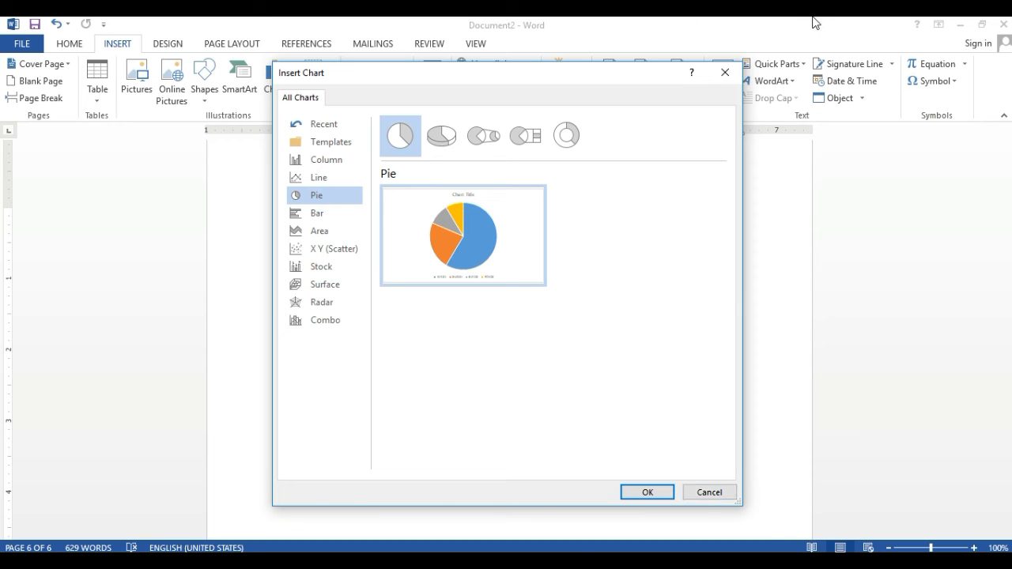
pyautogui.click(630, 493)
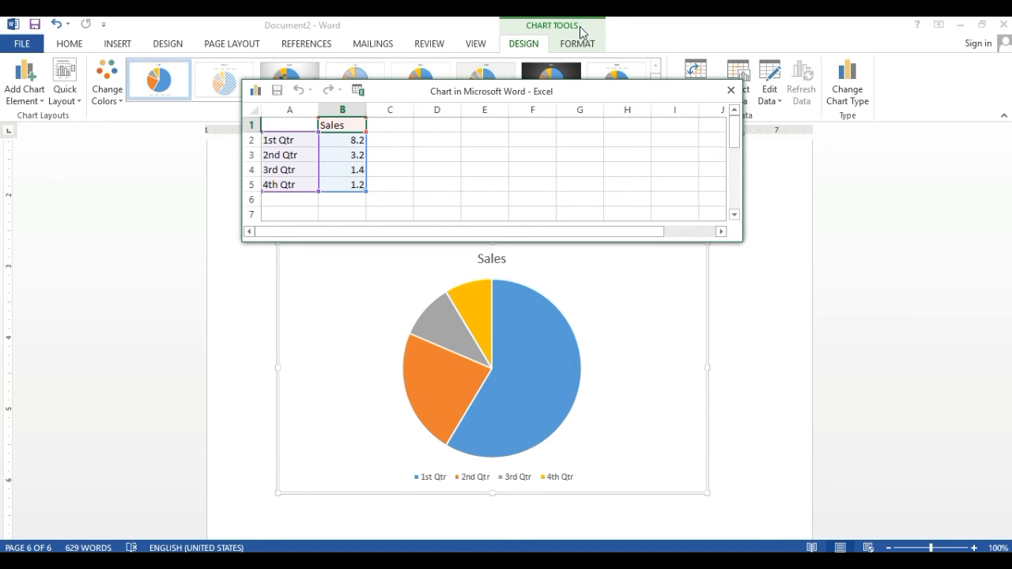
pyautogui.click(730, 92)
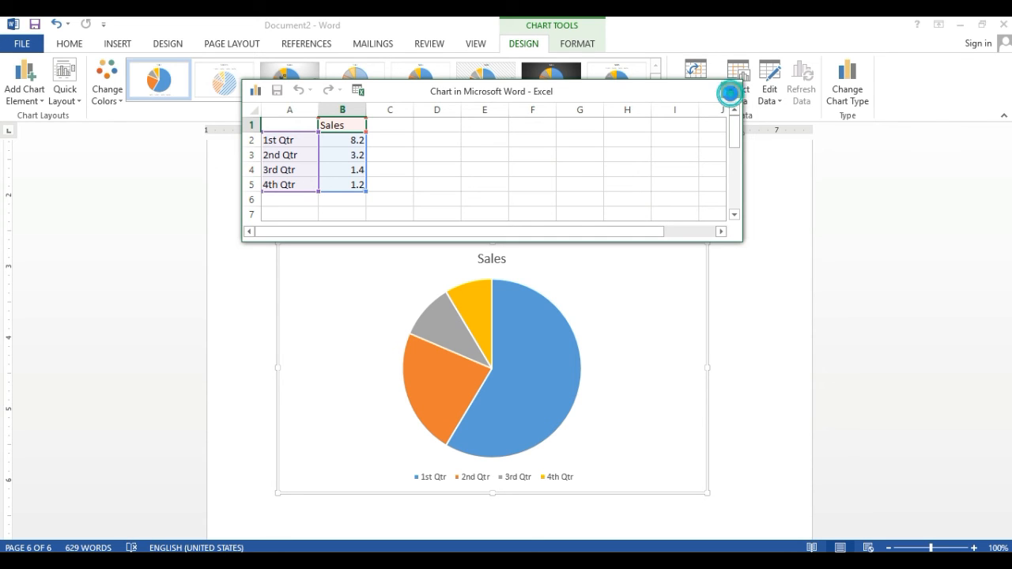
pyautogui.click(639, 277)
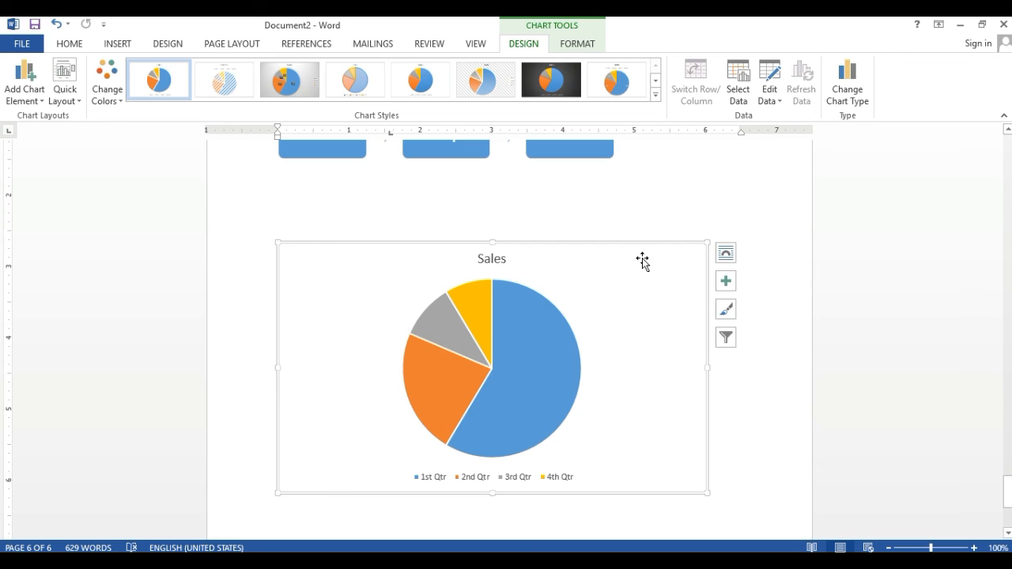
pyautogui.scroll(-5, 638, 249)
pyautogui.click(413, 302)
pyautogui.click(378, 332)
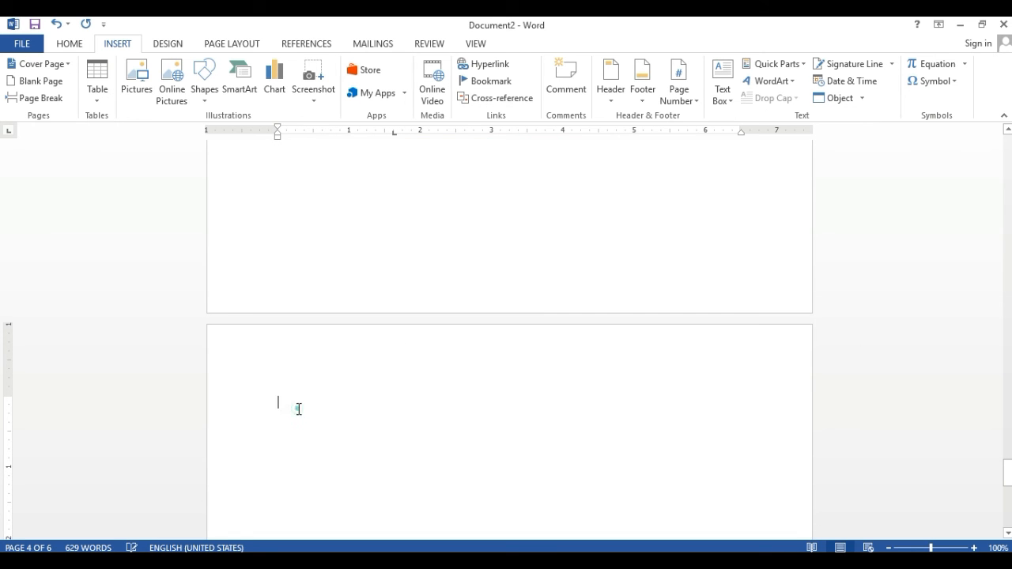
# Insert a screen clipping about 4.64" by 3.43" of "The Planet Debate" passage from What is a Planet on the blank last page, and deselect it
pyautogui.doubleClick(303, 409)
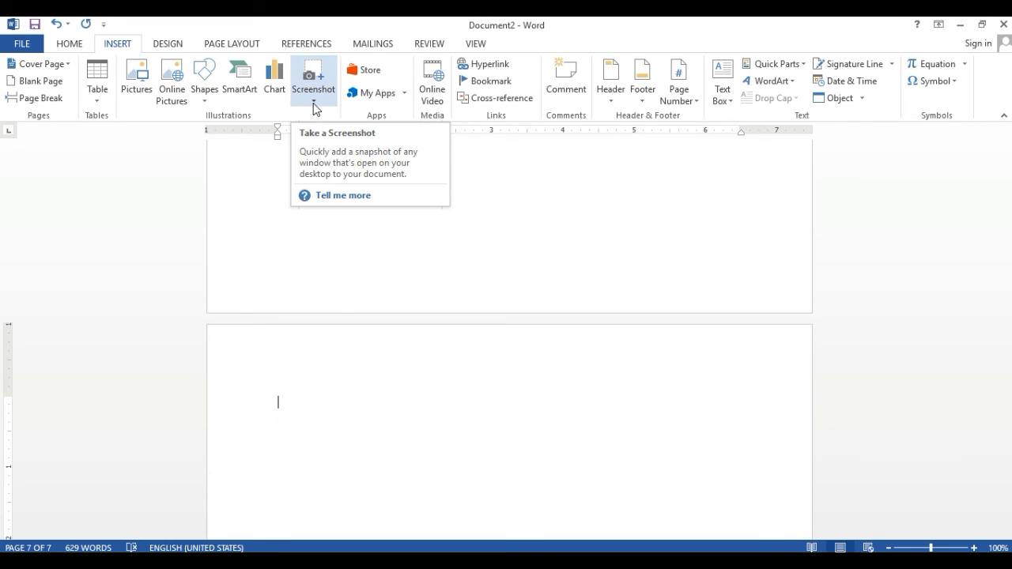
pyautogui.click(313, 104)
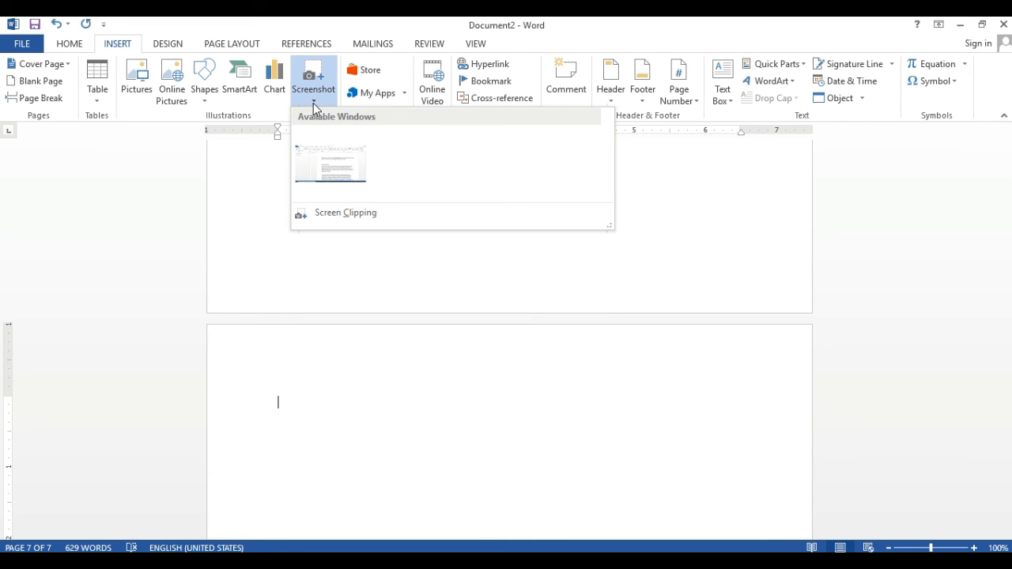
pyautogui.click(351, 220)
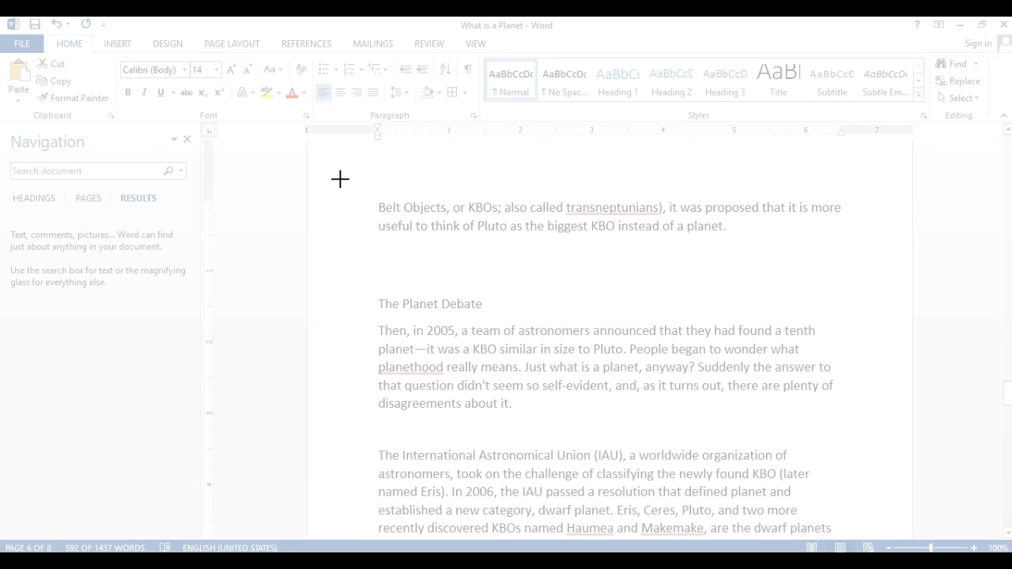
pyautogui.moveTo(340, 179); pyautogui.dragTo(669, 423)
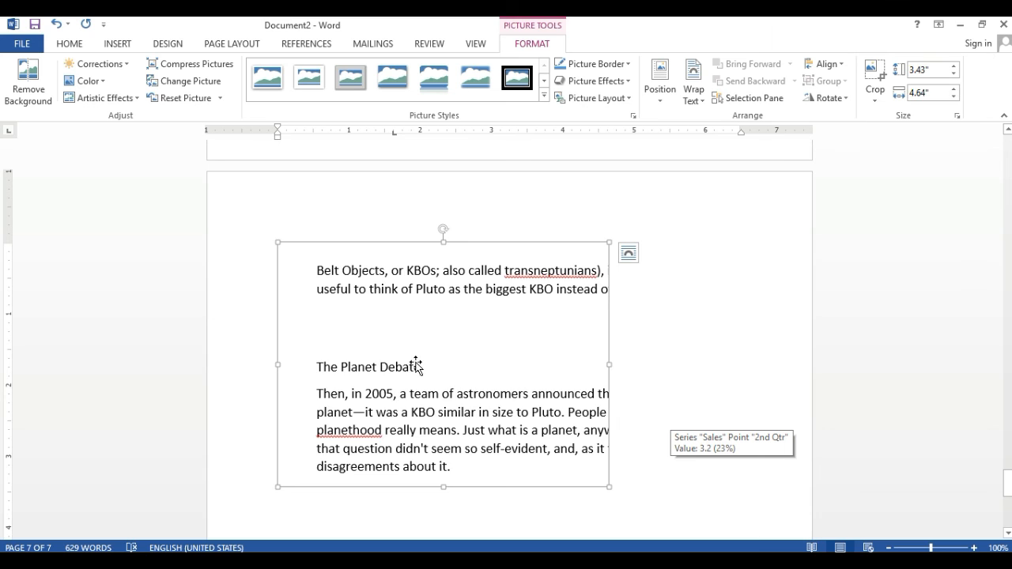
pyautogui.scroll(-4, 306, 343)
pyautogui.click(306, 342)
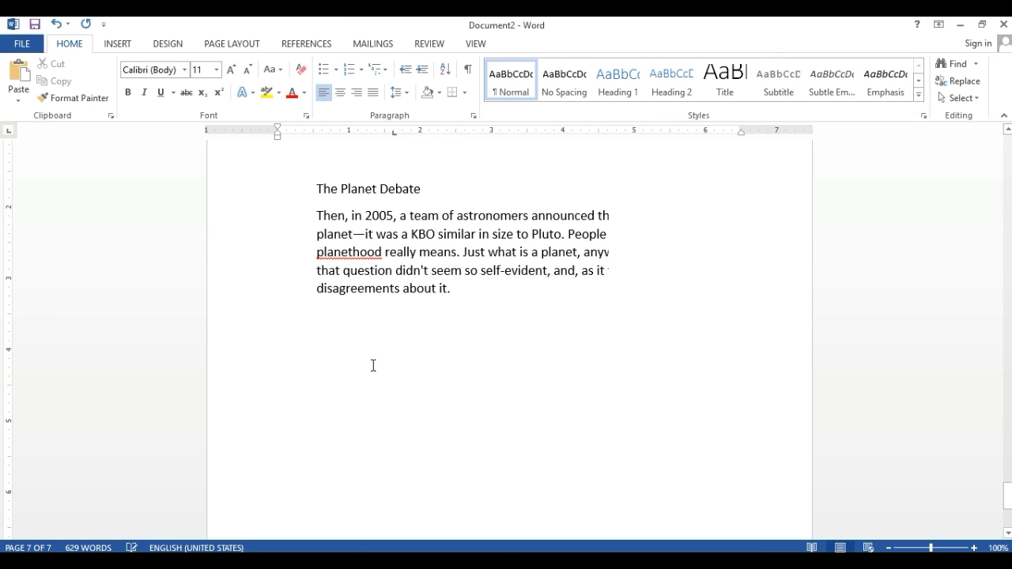
pyautogui.scroll(4, 691, 404)
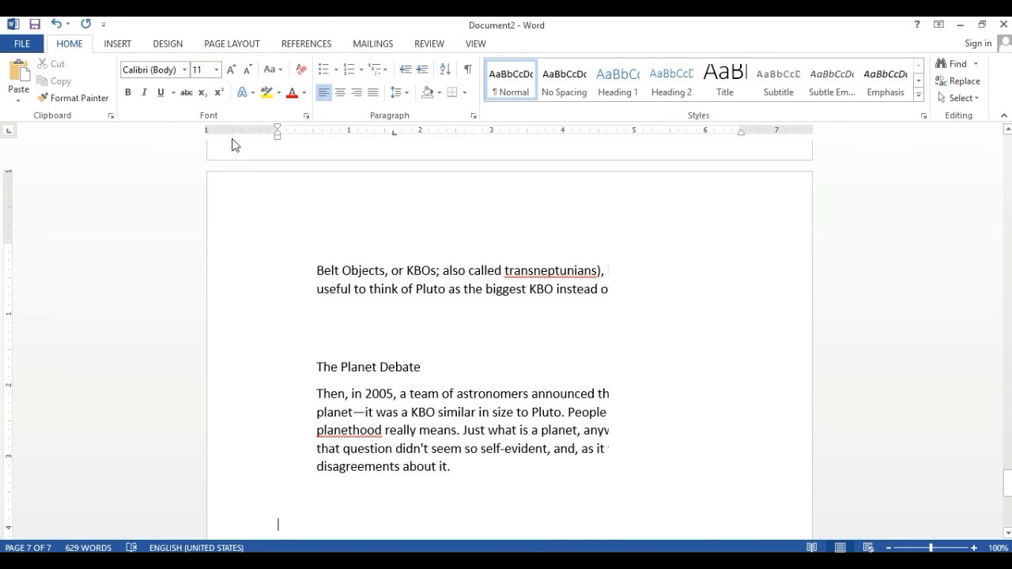
# Place the cursor below the screen clipping, show the recently used apps list and close it
pyautogui.click(117, 45)
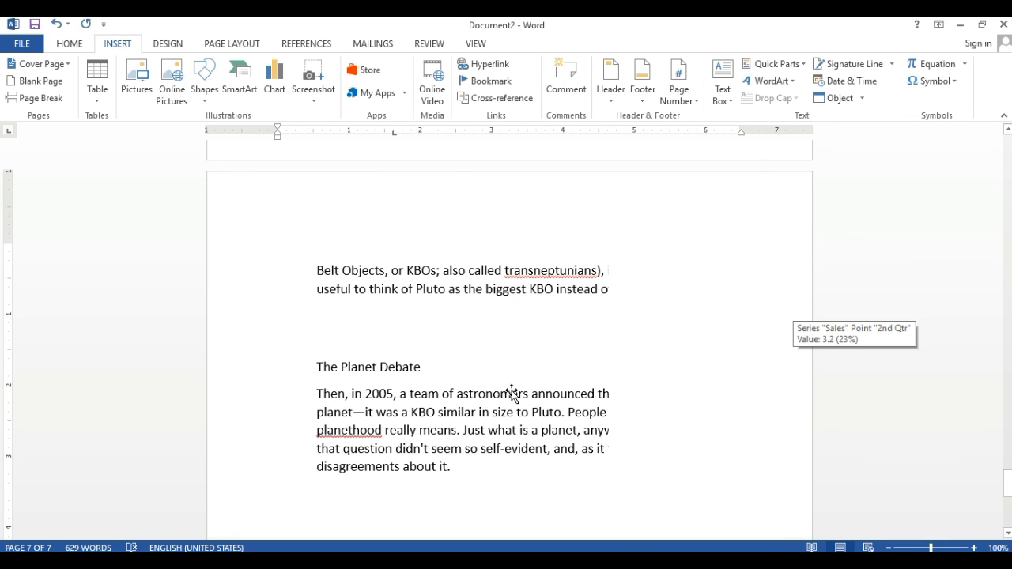
pyautogui.scroll(-3, 348, 415)
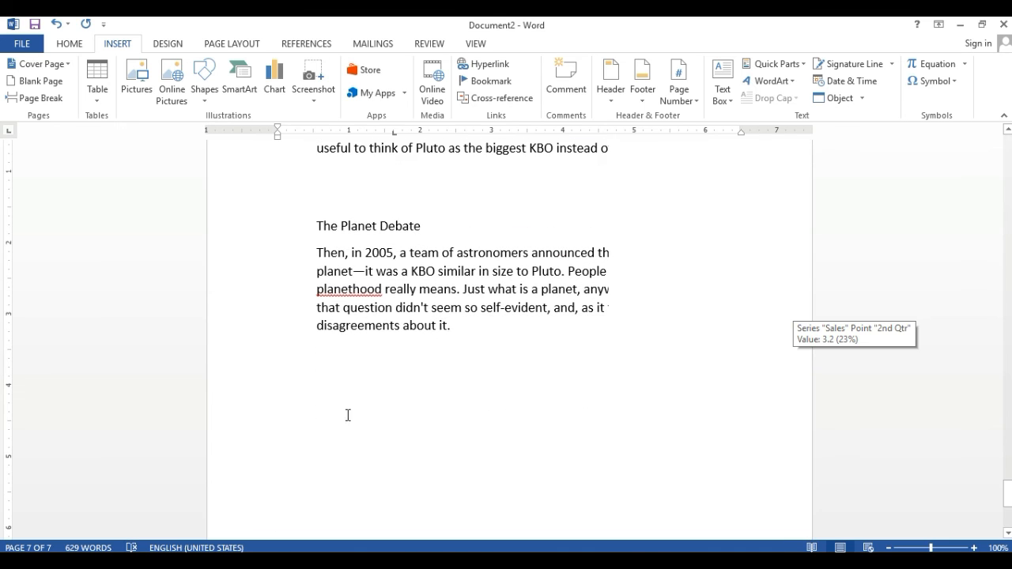
pyautogui.click(338, 390)
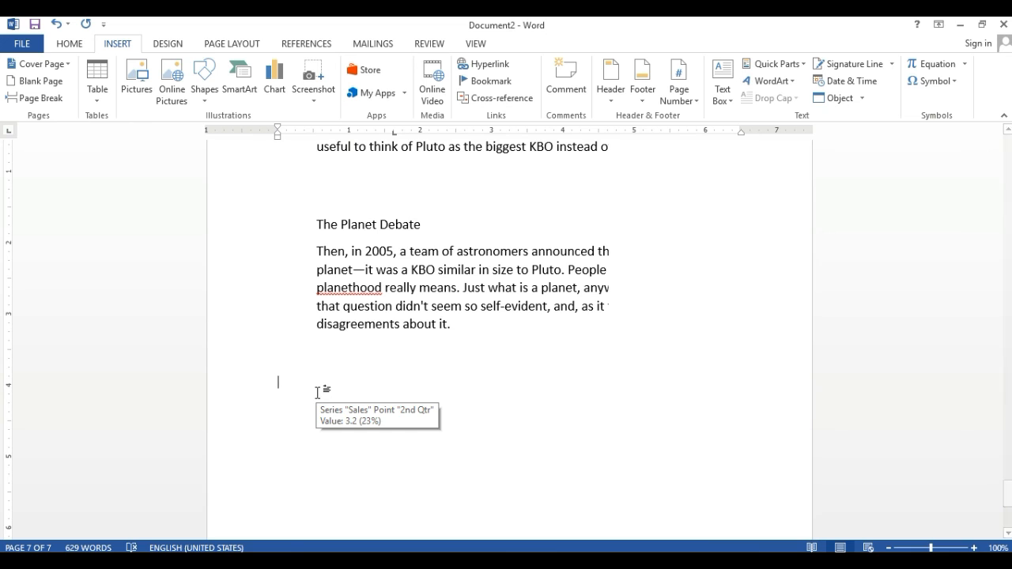
pyautogui.click(401, 93)
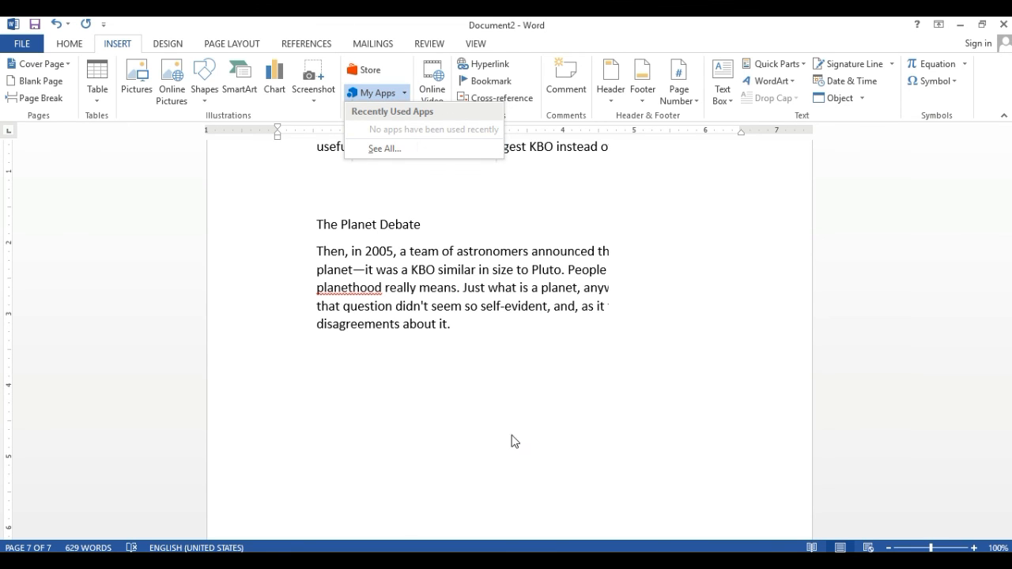
pyautogui.click(404, 369)
pyautogui.click(322, 386)
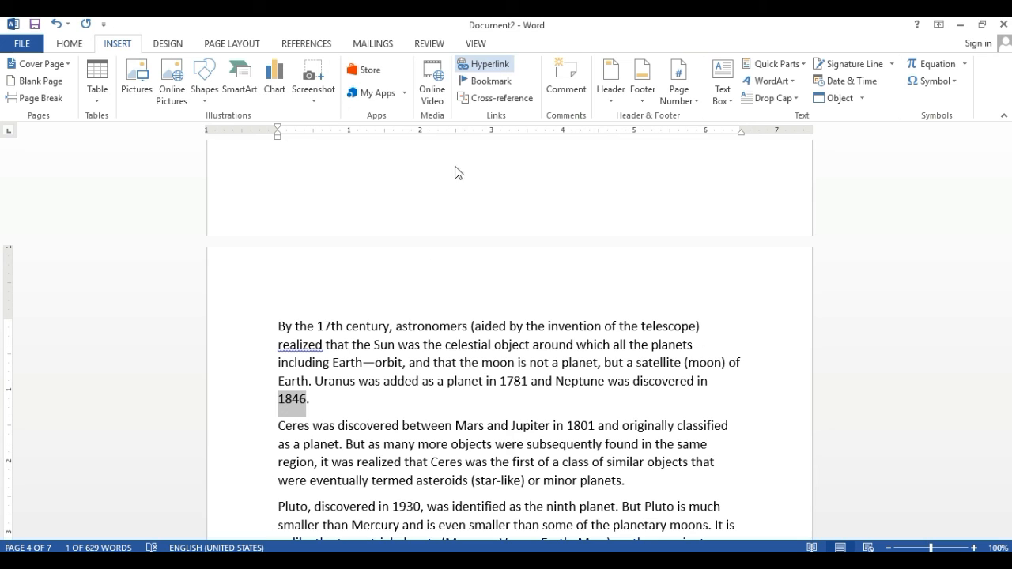
# Link the year 1846 in the 17th-century paragraph to the Desktop image HP Desktop Computer.jpg and follow the new hyperlink
pyautogui.click(292, 412)
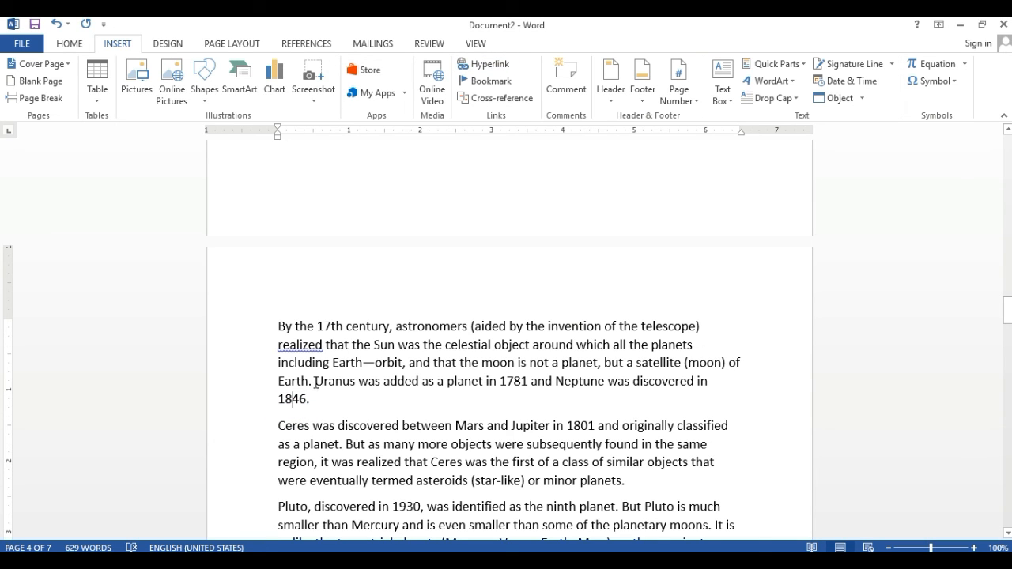
pyautogui.doubleClick(306, 398)
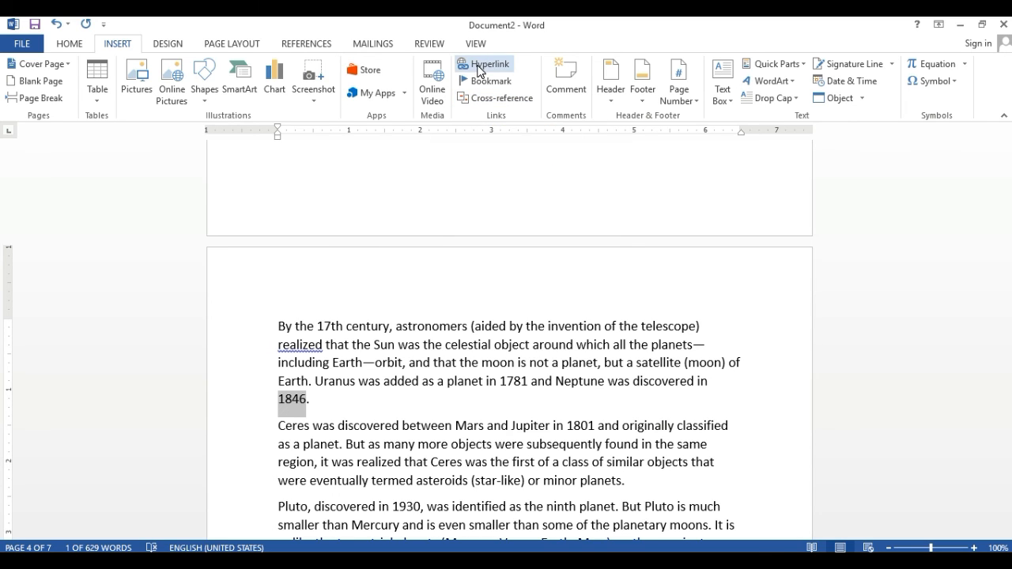
pyautogui.click(302, 406)
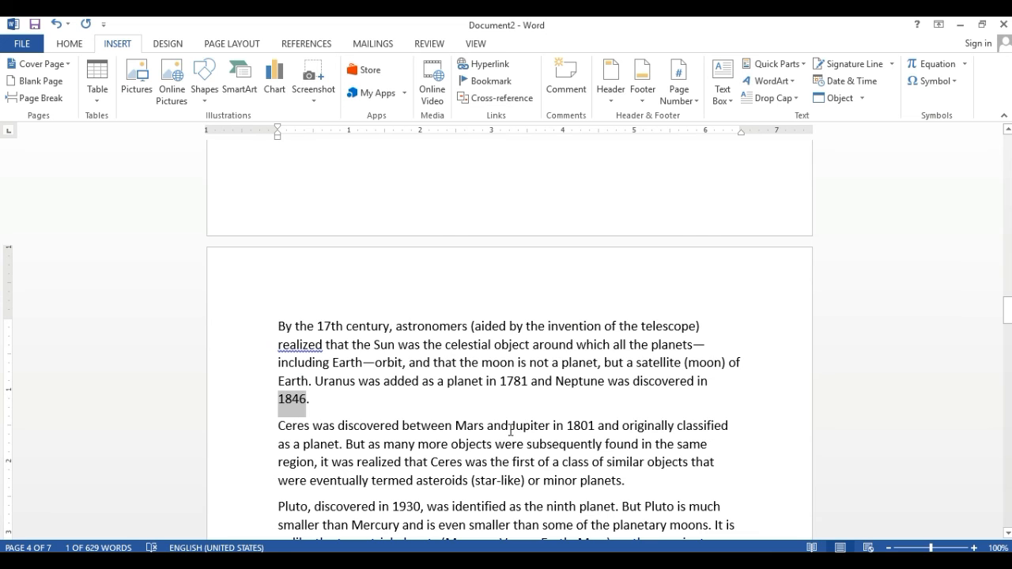
pyautogui.click(477, 70)
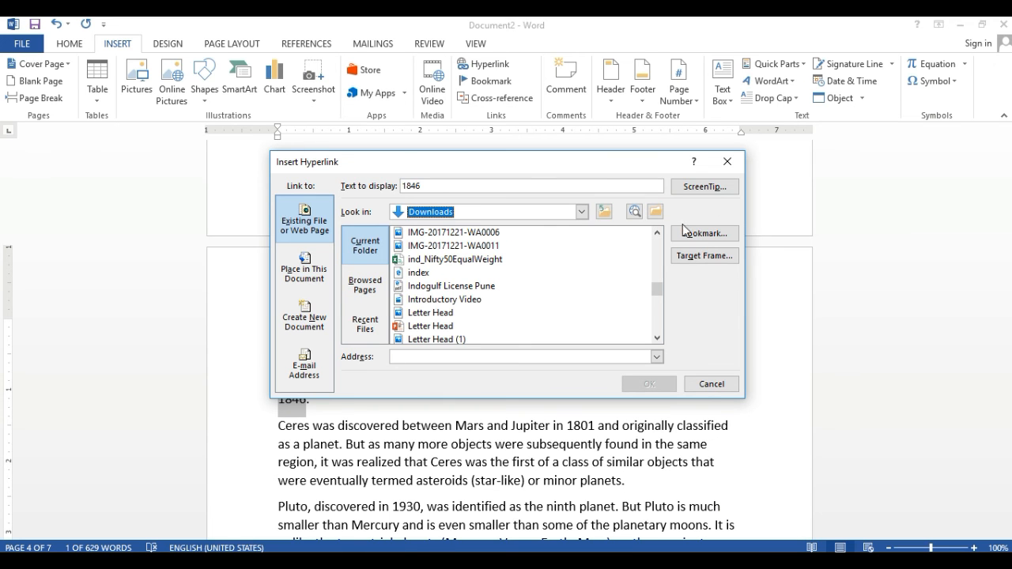
pyautogui.click(582, 212)
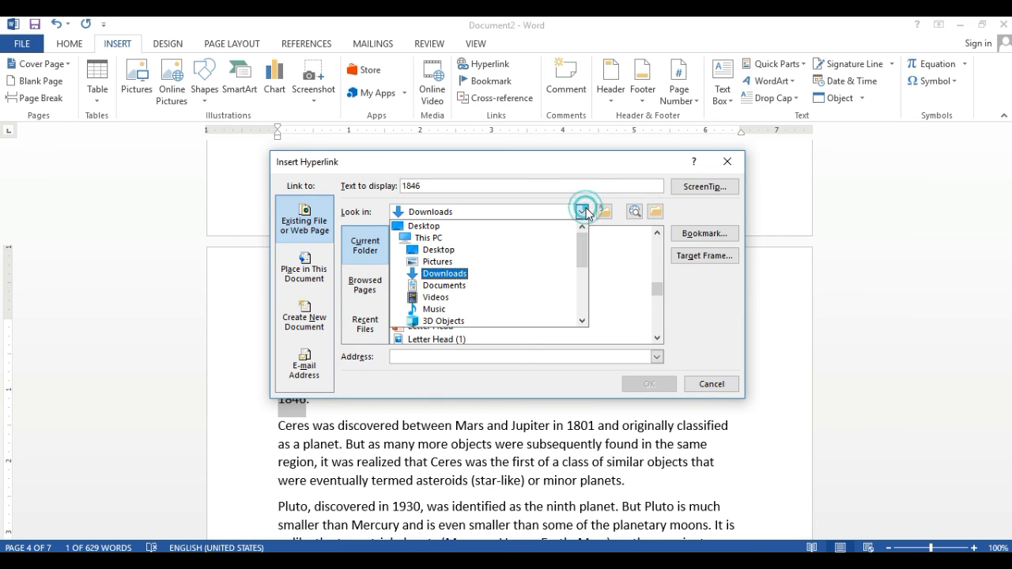
pyautogui.click(543, 250)
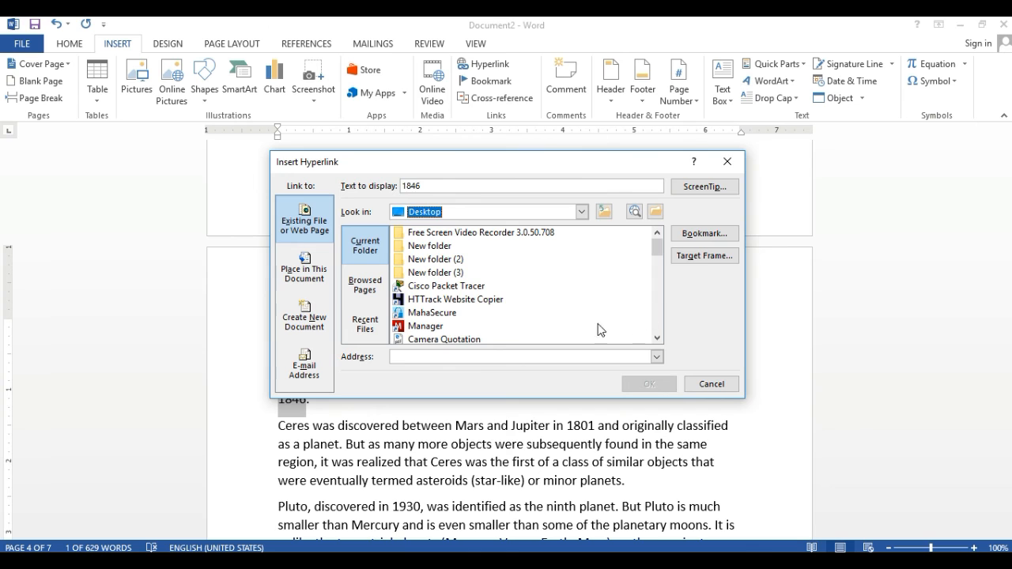
pyautogui.scroll(-5, 551, 307)
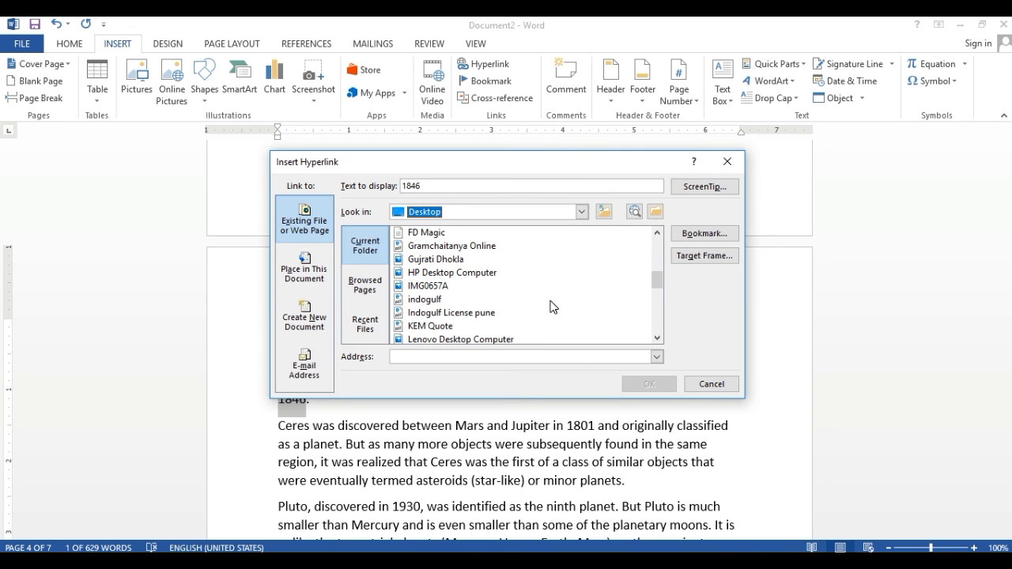
pyautogui.click(460, 276)
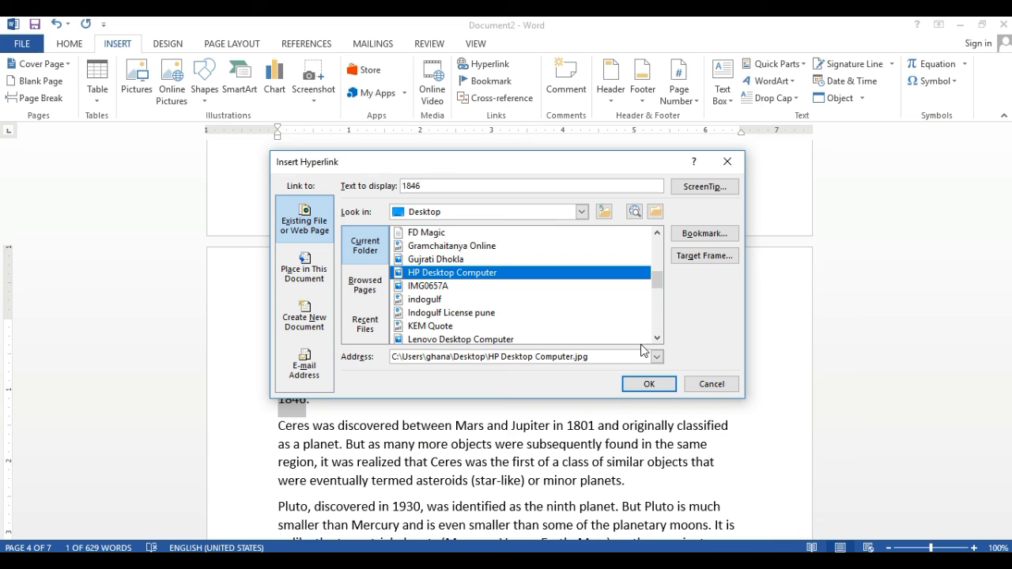
pyautogui.click(645, 382)
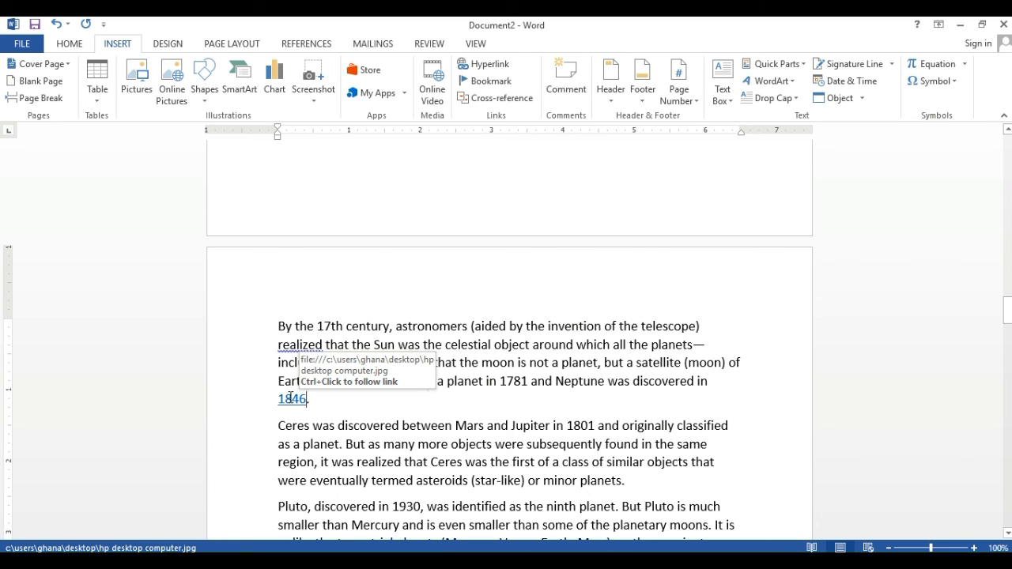
pyautogui.moveTo(292, 406)
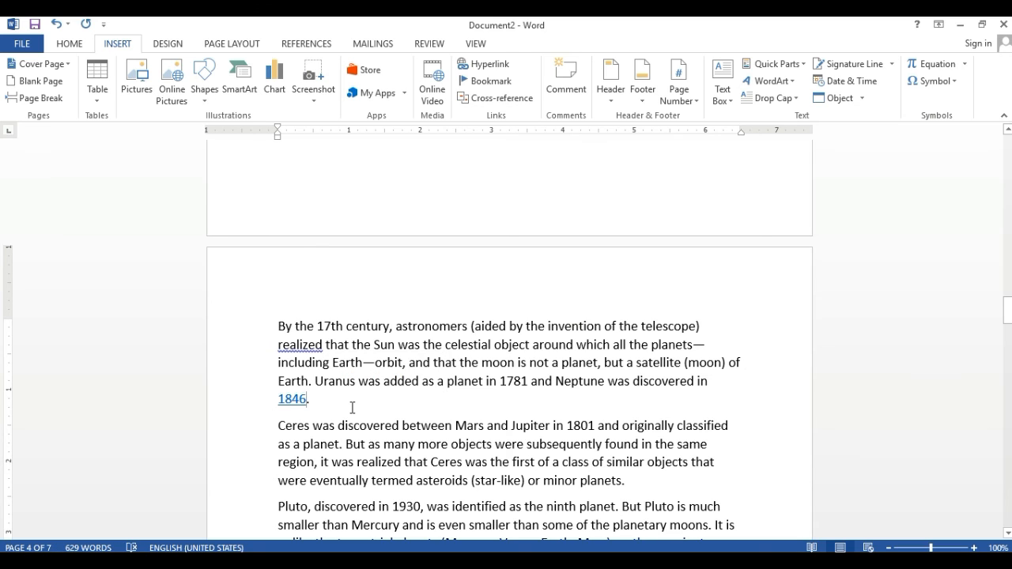
pyautogui.keyDown('ctrl'); pyautogui.click(292, 401); pyautogui.keyUp('ctrl')
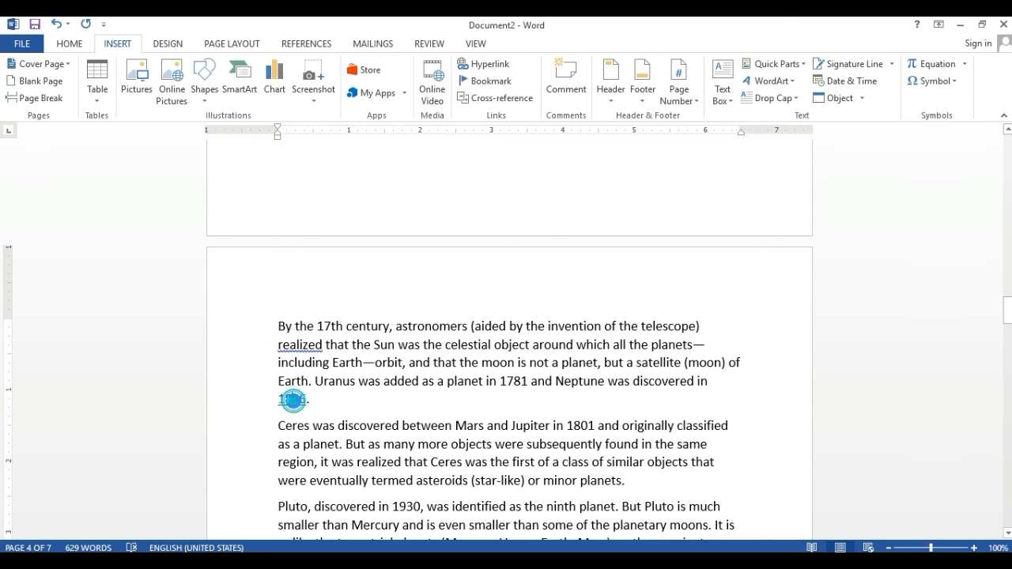